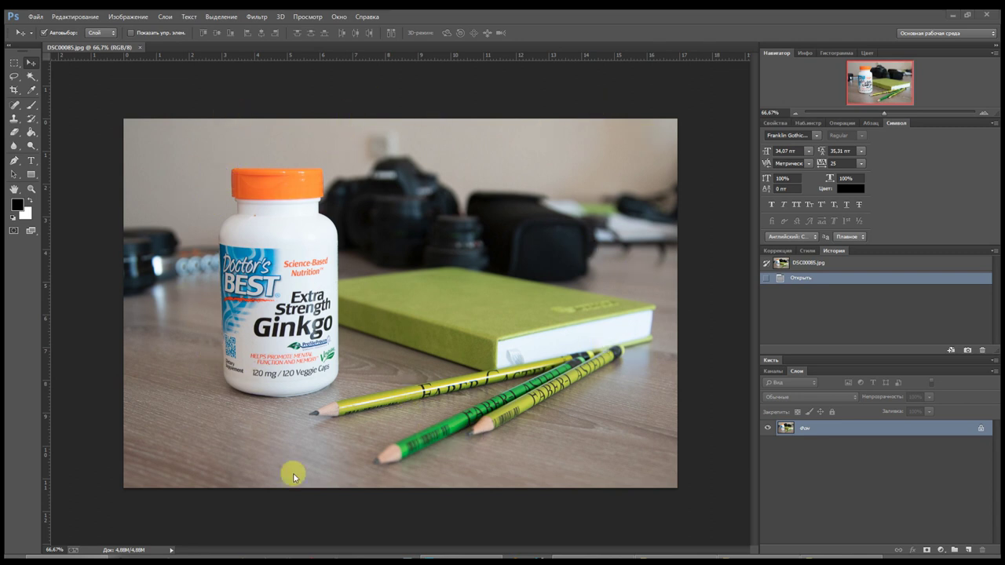
Open the print settings for the photo and bring up the EPSON L1800 Series printer properties
{"action": "left_click", "coordinate": [34, 18]}
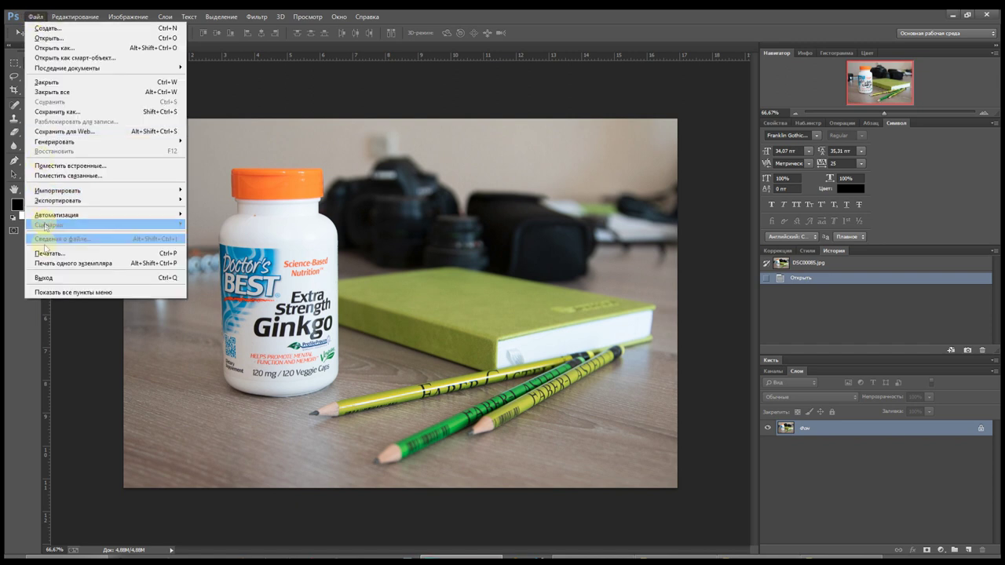
{"action": "left_click", "coordinate": [45, 253]}
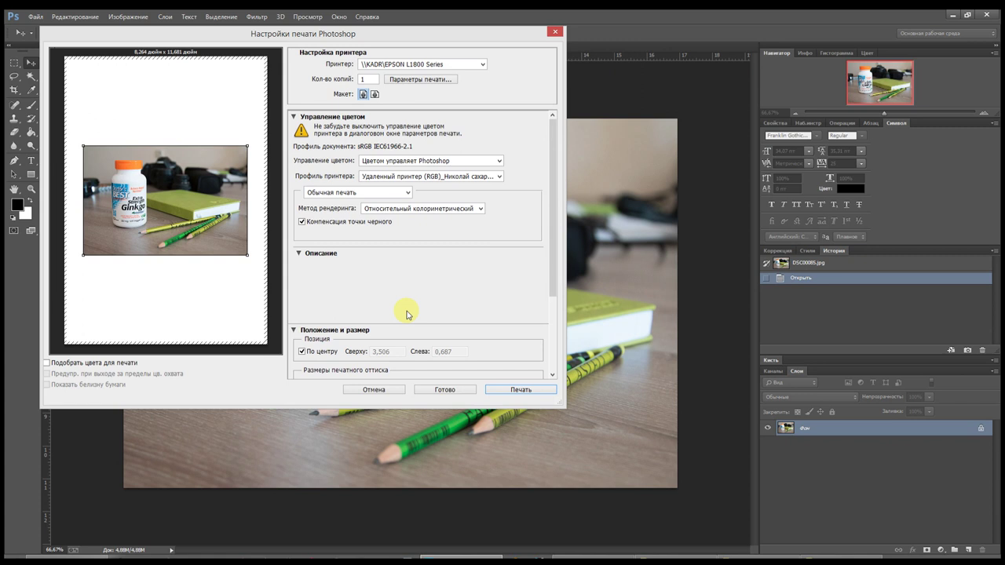
{"action": "left_click_drag", "start_coordinate": [334, 33], "coordinate": [396, 86]}
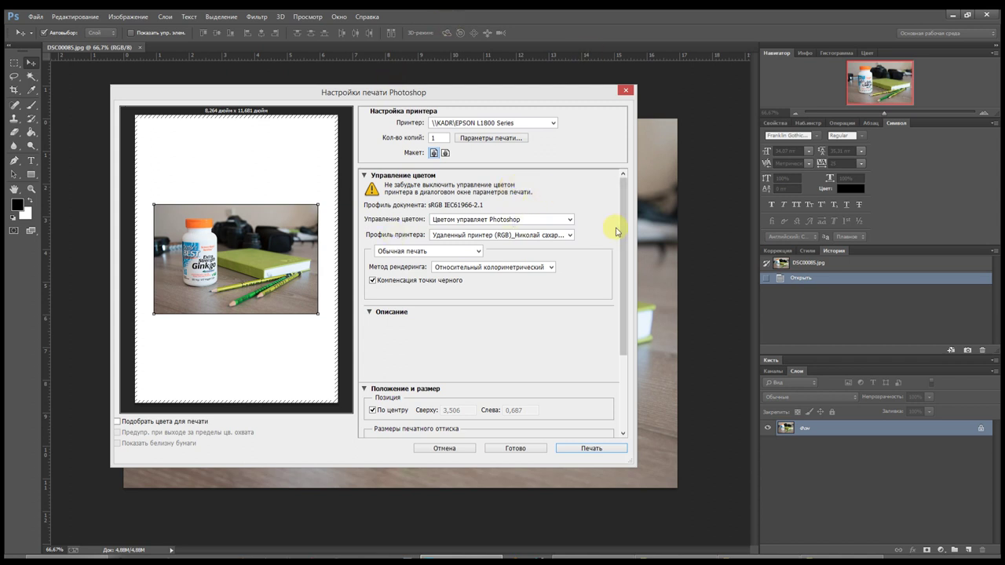
{"action": "left_click", "coordinate": [488, 139]}
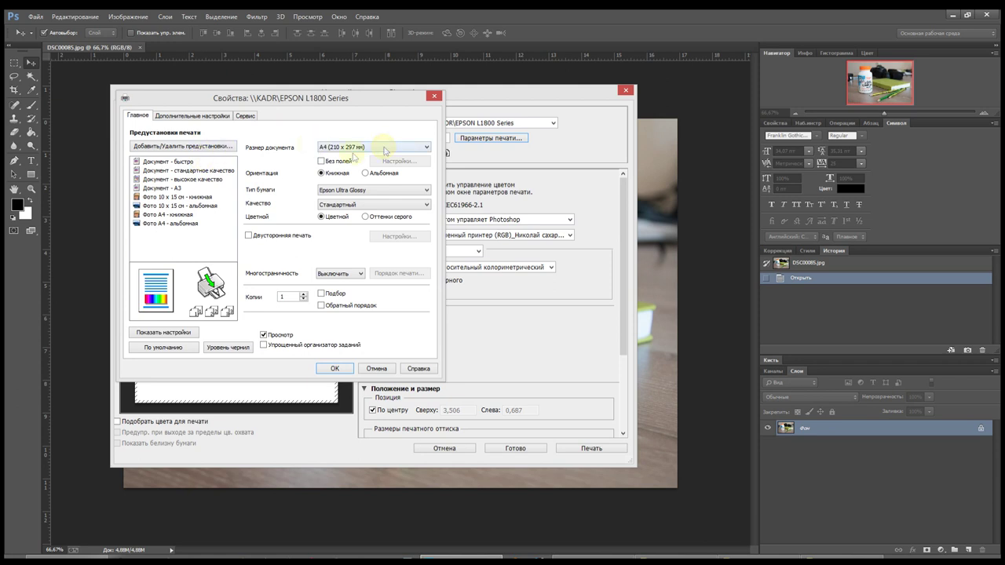
Try borderless printing (Без полей) for the A4 document and switch it off again
{"action": "left_click", "coordinate": [319, 191]}
{"action": "left_click", "coordinate": [322, 163]}
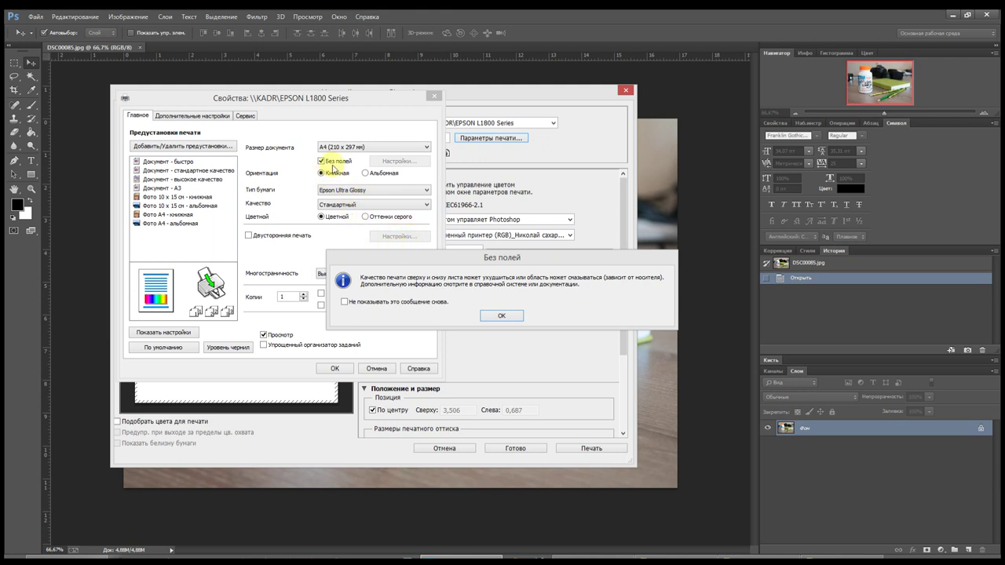
{"action": "left_click", "coordinate": [494, 315]}
{"action": "left_click", "coordinate": [321, 161]}
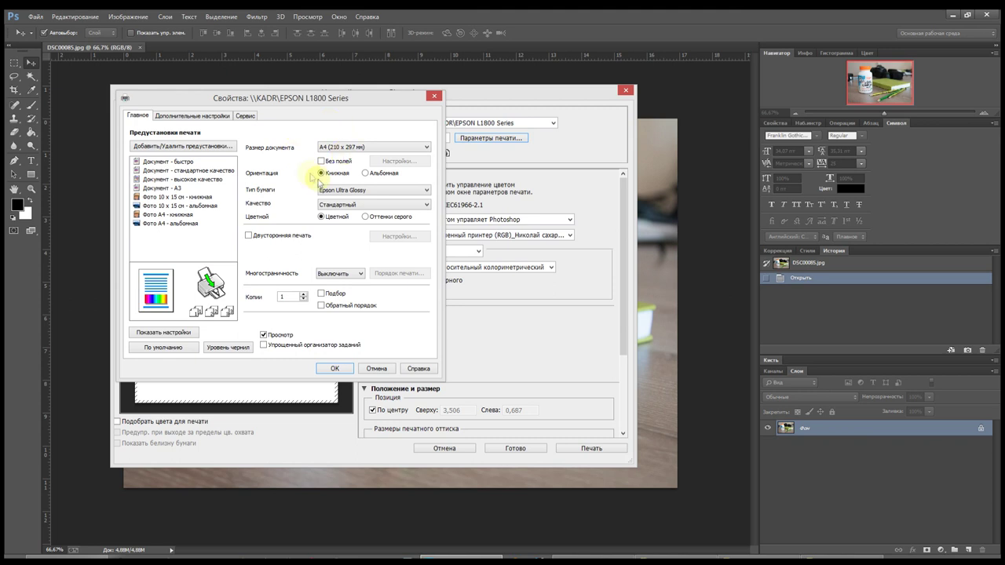
{"action": "left_click", "coordinate": [321, 161]}
{"action": "left_click", "coordinate": [321, 161]}
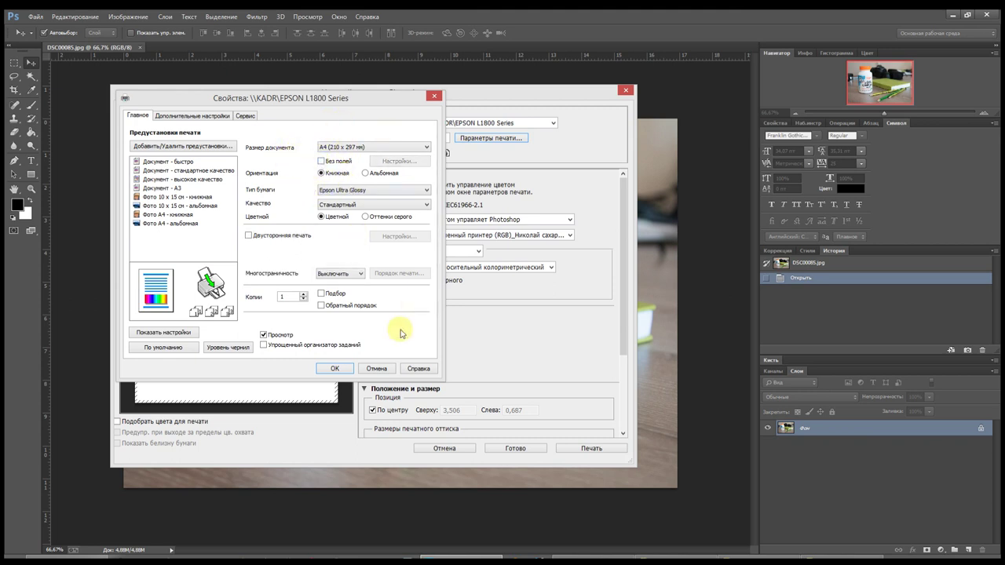
Try Простая бумага as the paper type, return it to Epson Ultra Glossy, and toggle the print preview off and on
{"action": "left_click", "coordinate": [328, 190]}
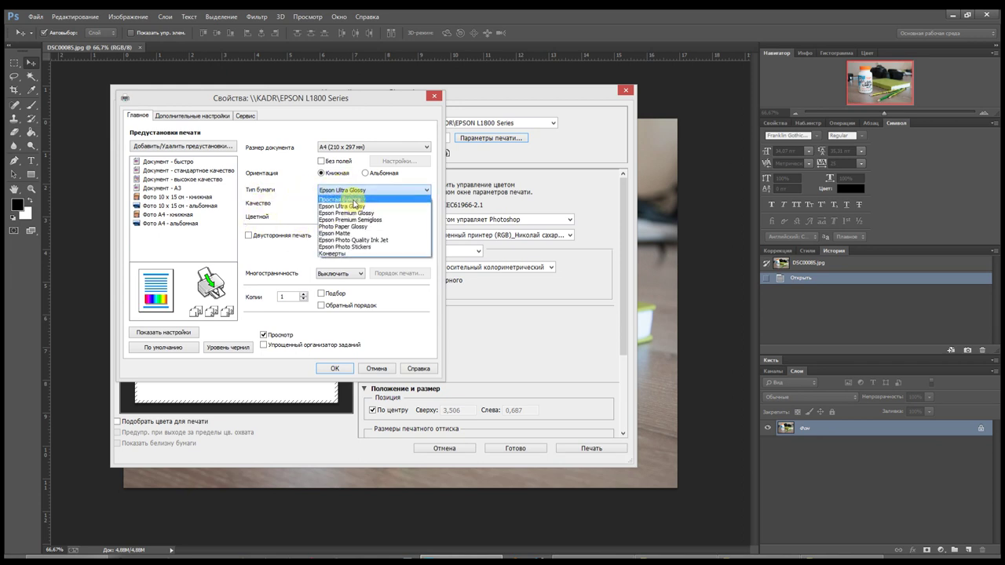
{"action": "left_click", "coordinate": [353, 200]}
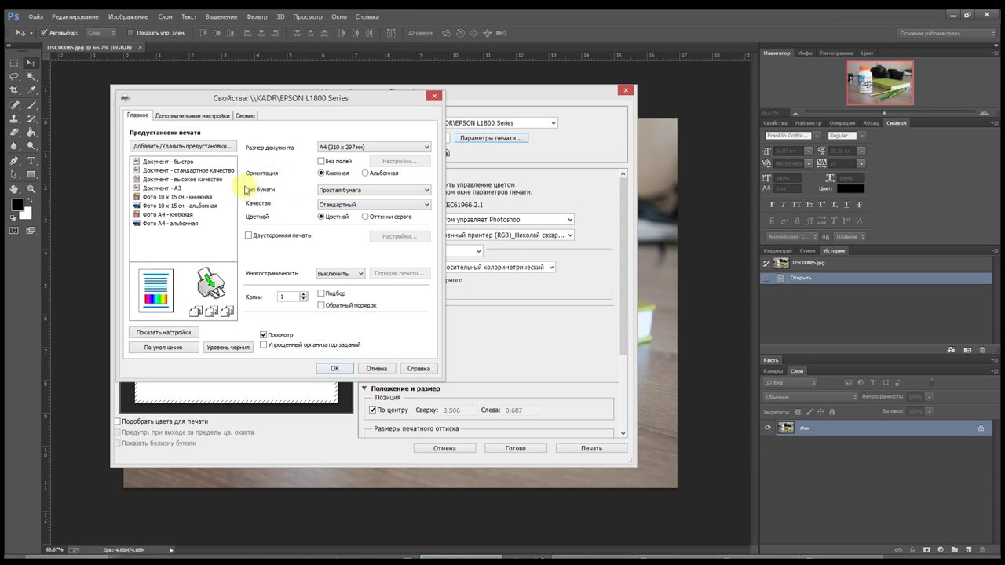
{"action": "left_click", "coordinate": [354, 190]}
{"action": "left_click", "coordinate": [354, 206]}
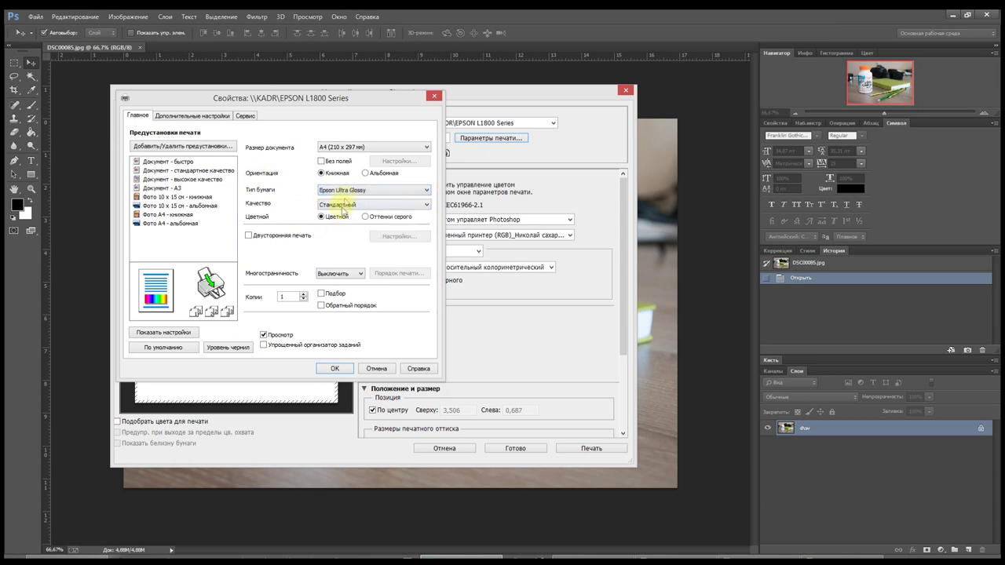
{"action": "left_click", "coordinate": [336, 190]}
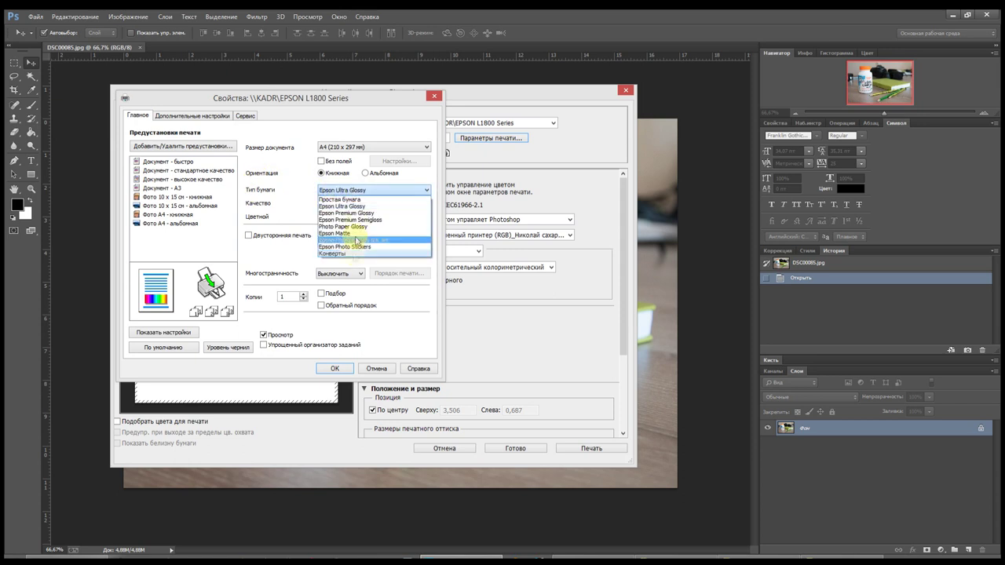
{"action": "left_click", "coordinate": [358, 191]}
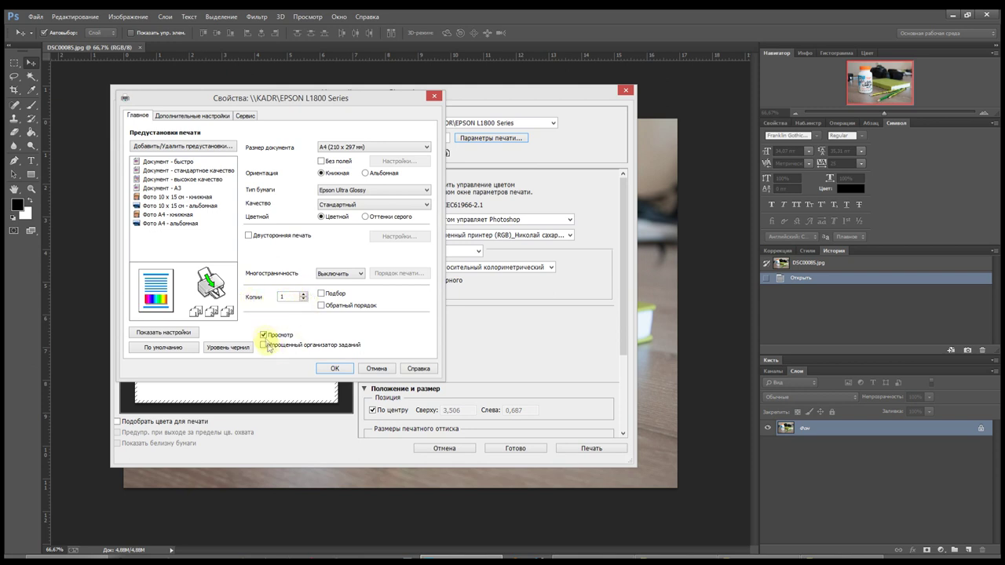
{"action": "left_click", "coordinate": [264, 336]}
{"action": "left_click", "coordinate": [265, 336]}
Set the printer's color correction to custom (Настройка) with color management disabled through Без выравнивания цветов
{"action": "left_click", "coordinate": [172, 118]}
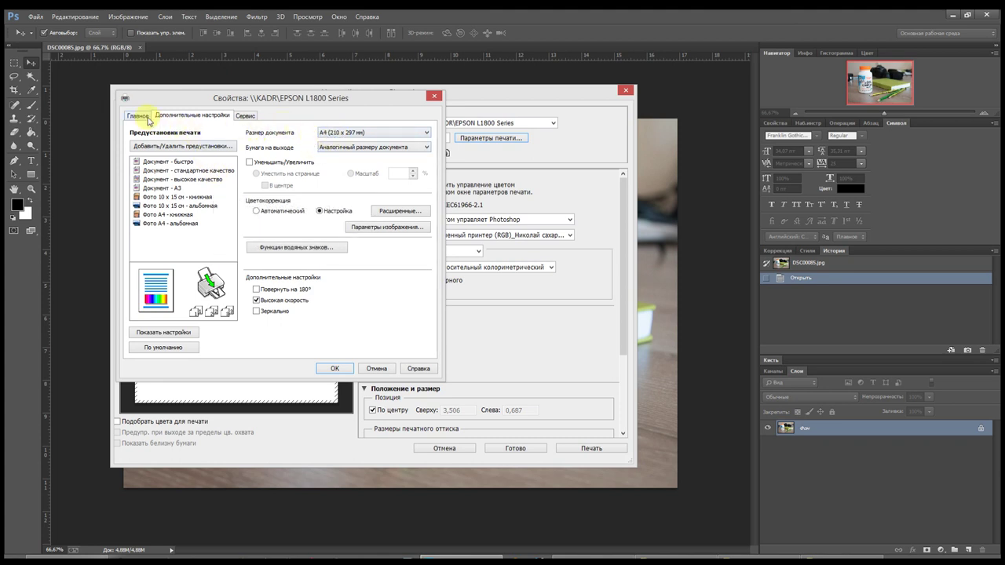
{"action": "left_click", "coordinate": [140, 116]}
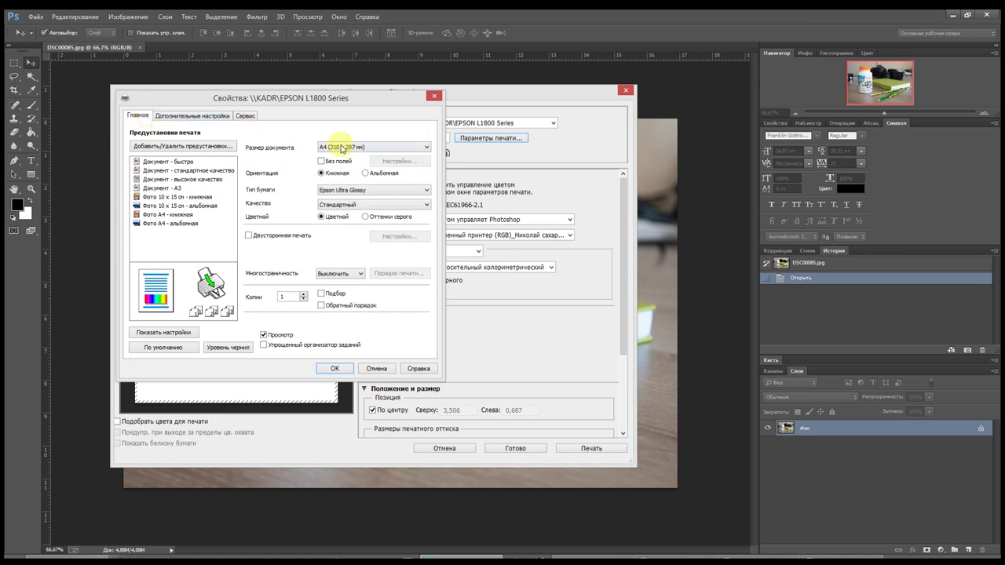
{"action": "left_click", "coordinate": [190, 115]}
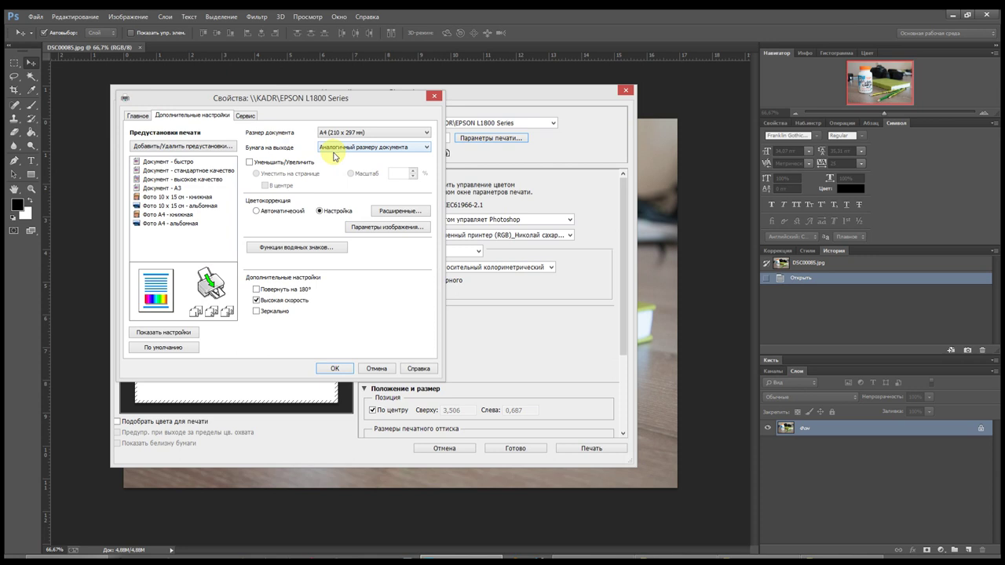
{"action": "left_click", "coordinate": [304, 164]}
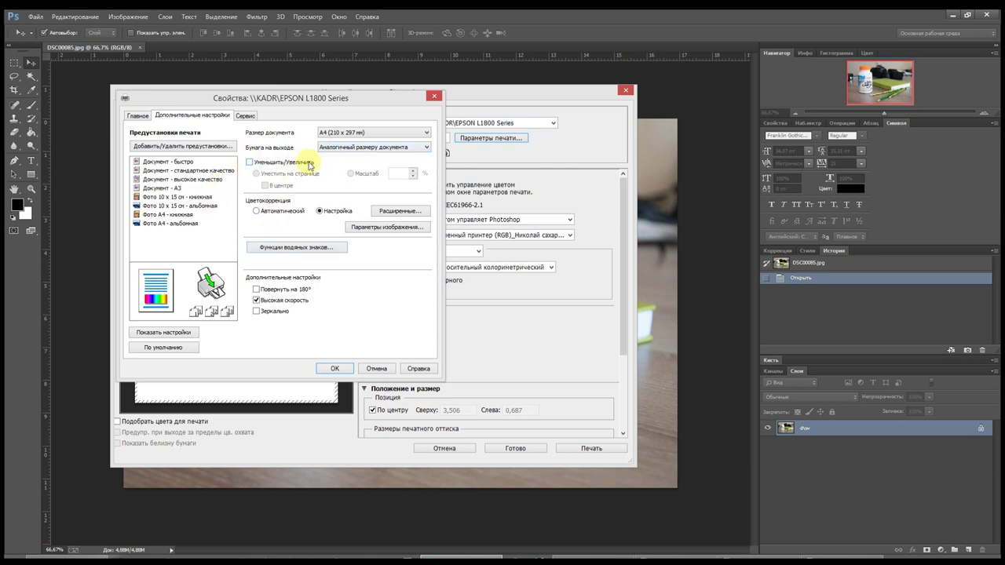
{"action": "left_click", "coordinate": [262, 211]}
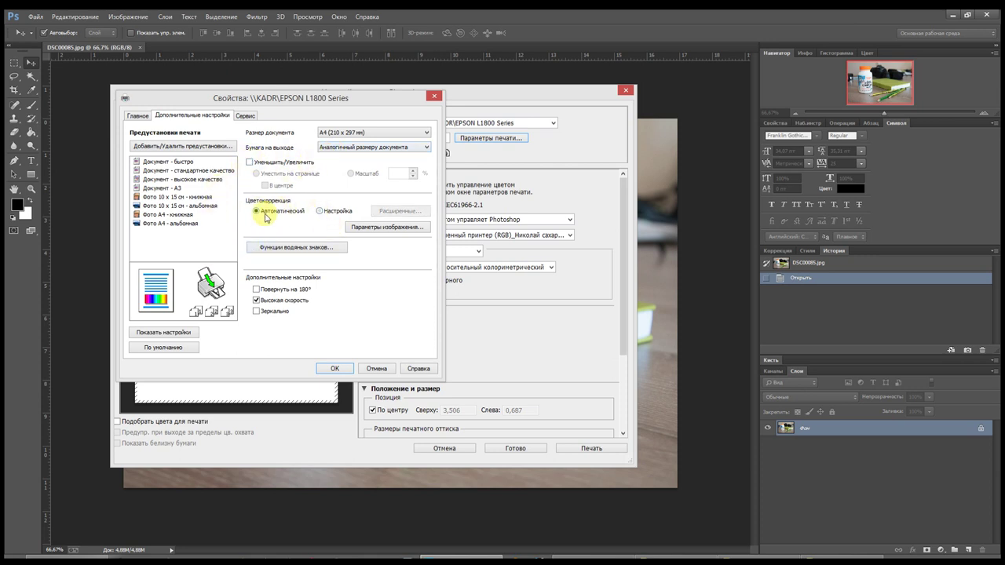
{"action": "left_click", "coordinate": [320, 212]}
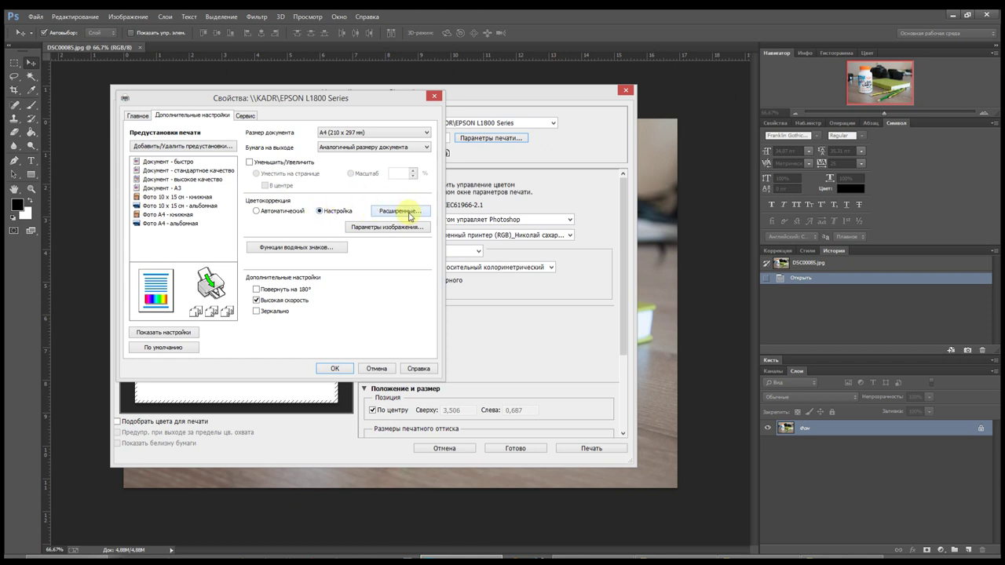
{"action": "left_click", "coordinate": [407, 212]}
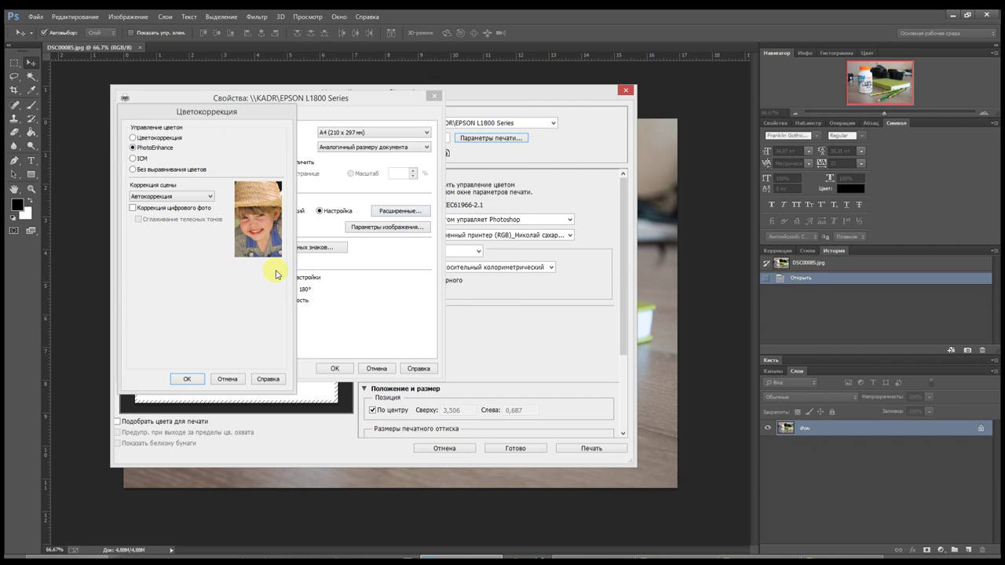
{"action": "left_click", "coordinate": [133, 159]}
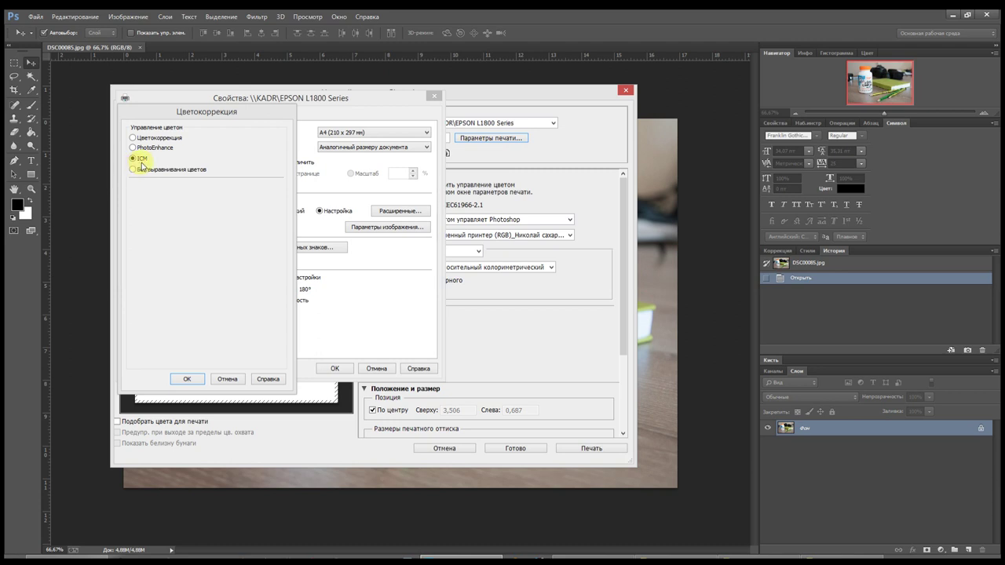
{"action": "left_click", "coordinate": [134, 172]}
{"action": "left_click", "coordinate": [134, 170]}
{"action": "left_click", "coordinate": [186, 380]}
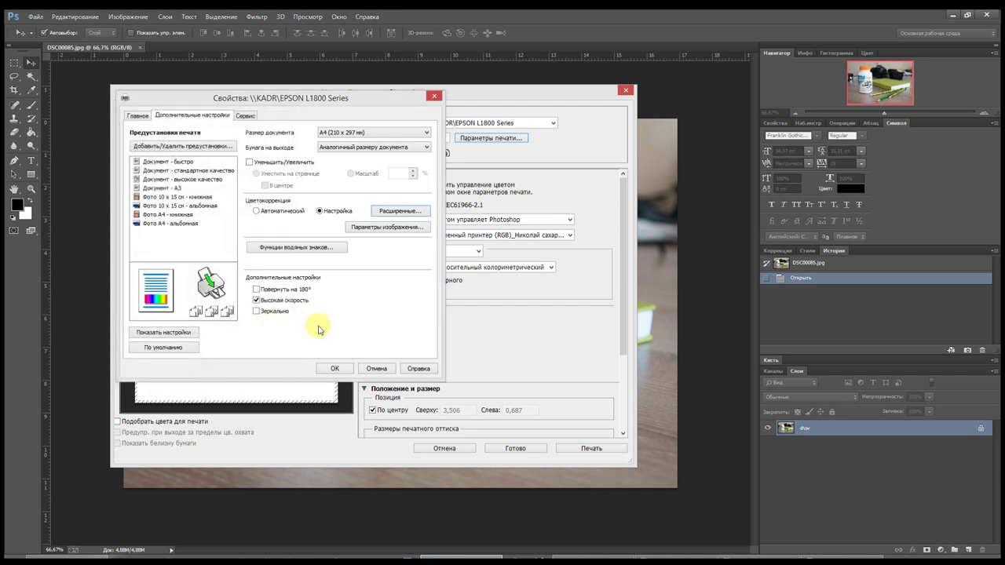
Toggle high-speed printing (Высокая скорость), leaving it enabled, and apply the printer properties
{"action": "left_click", "coordinate": [256, 300]}
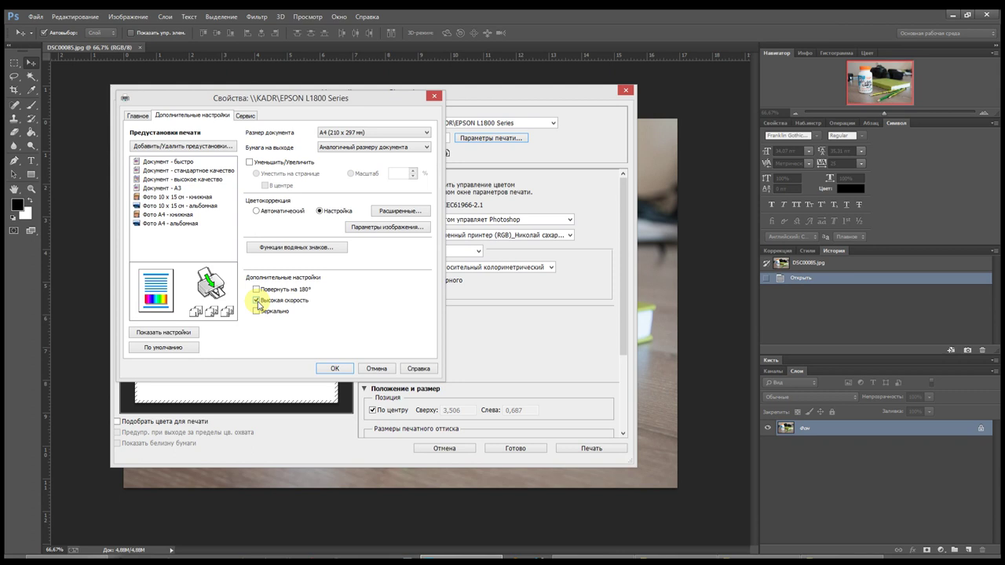
{"action": "left_click", "coordinate": [256, 300]}
{"action": "left_click", "coordinate": [256, 301]}
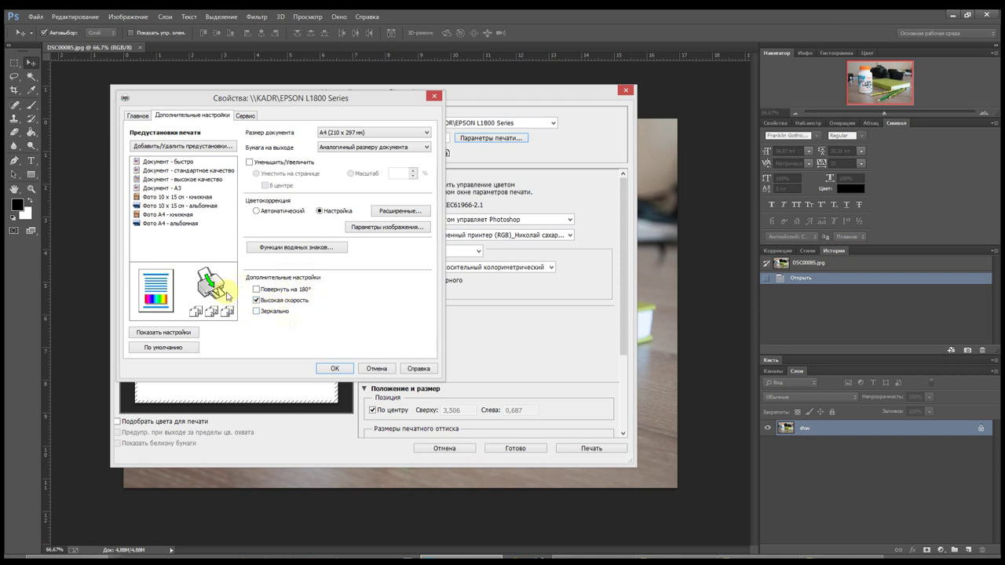
{"action": "left_click", "coordinate": [256, 300]}
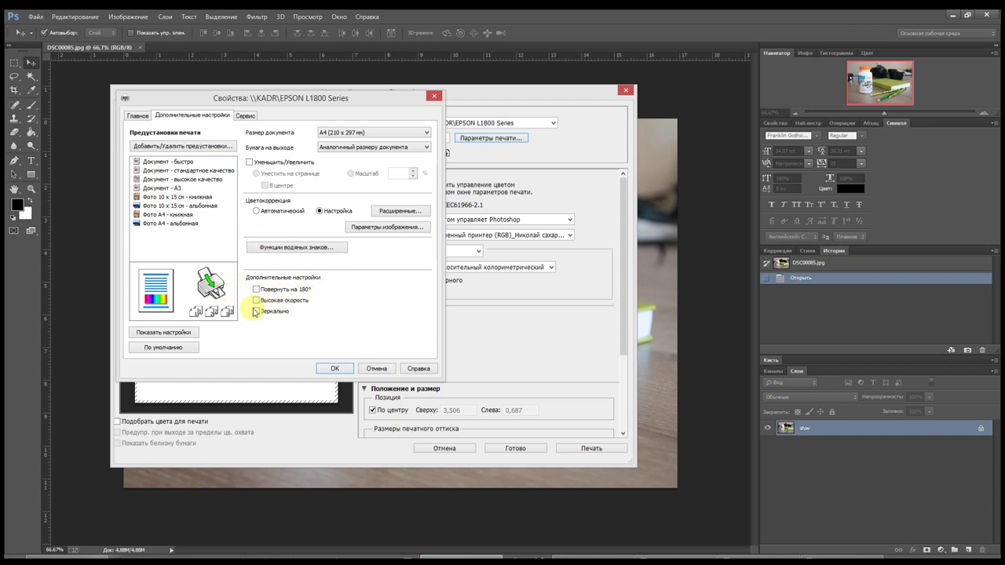
{"action": "left_click", "coordinate": [255, 300]}
{"action": "left_click", "coordinate": [334, 369]}
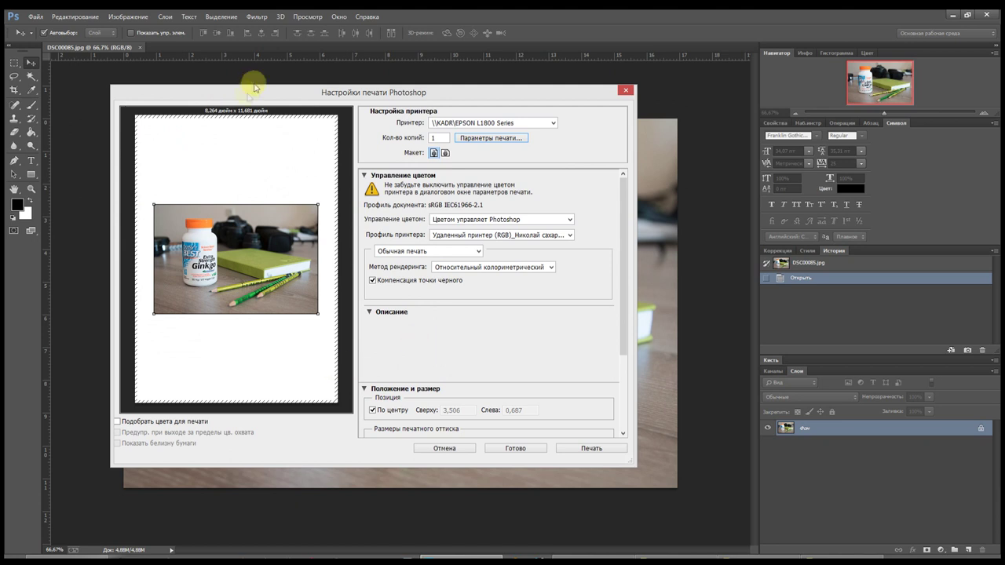
Try letting the printer manage color in the print settings and return color management to Цветом управляет Photoshop
{"action": "mouse_move", "coordinate": [362, 97]}
{"action": "left_mouse_down"}
{"action": "mouse_move", "coordinate": [363, 114]}
{"action": "mouse_move", "coordinate": [365, 101]}
{"action": "left_mouse_up"}
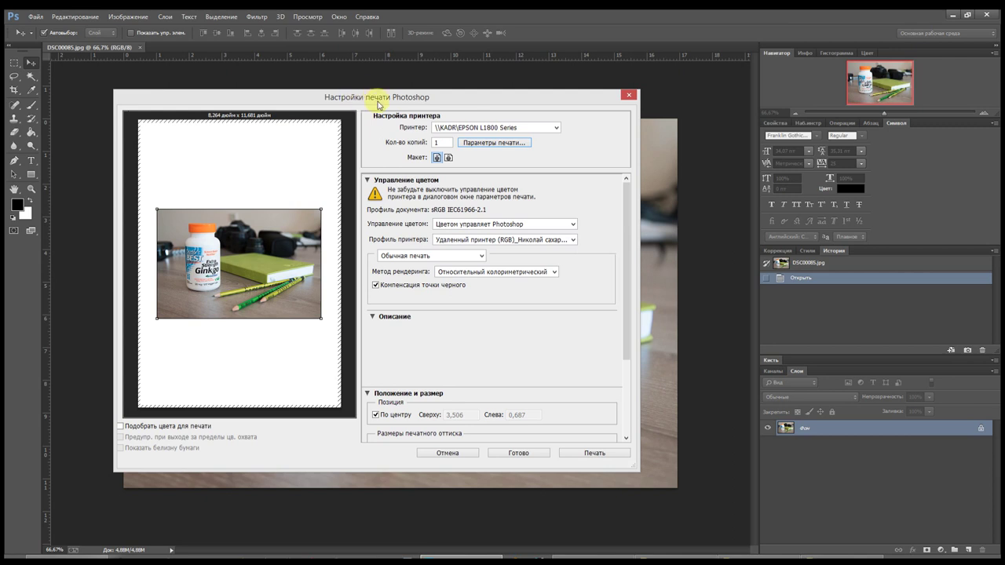
{"action": "left_click_drag", "start_coordinate": [428, 101], "coordinate": [432, 97]}
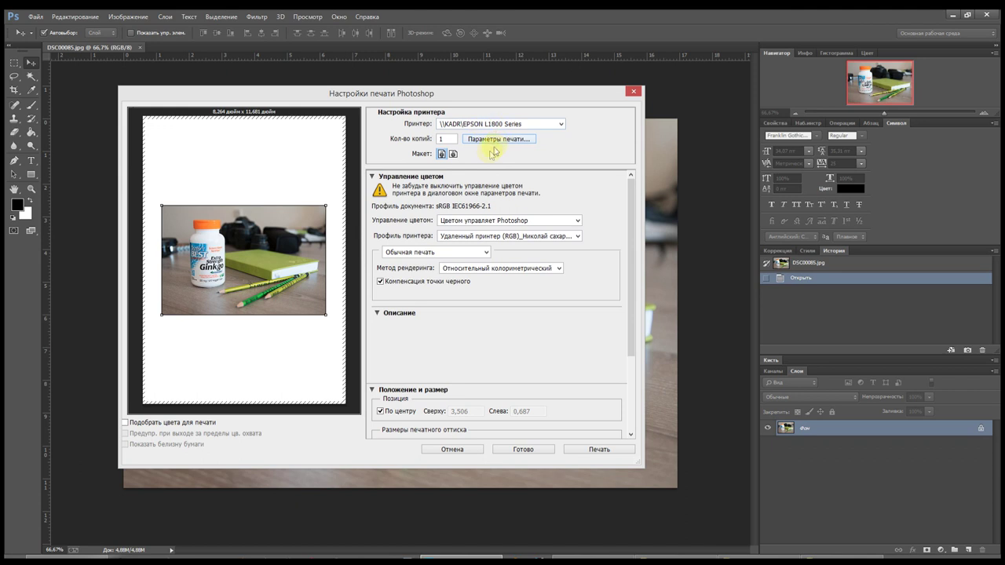
{"action": "left_click", "coordinate": [483, 222]}
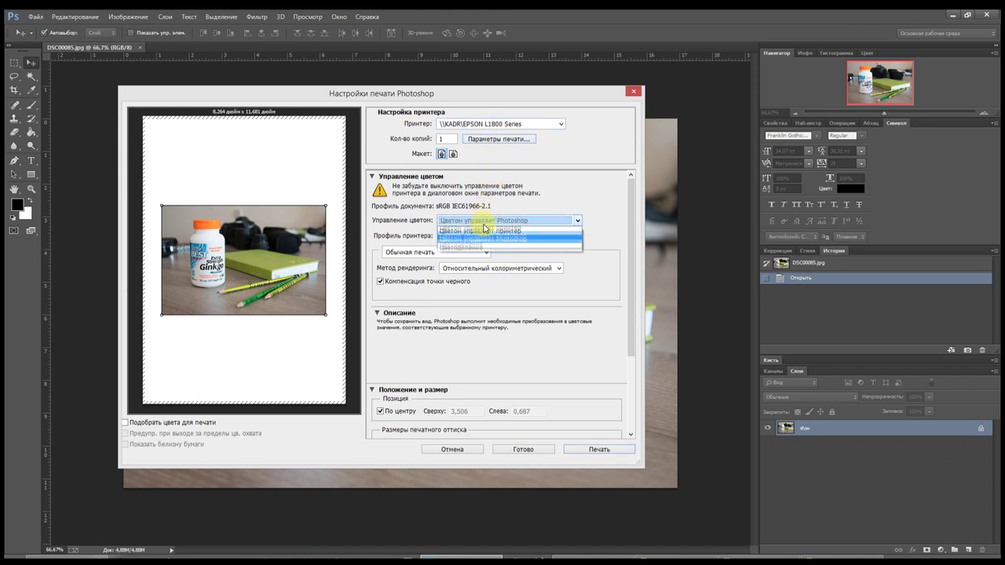
{"action": "left_click", "coordinate": [486, 232]}
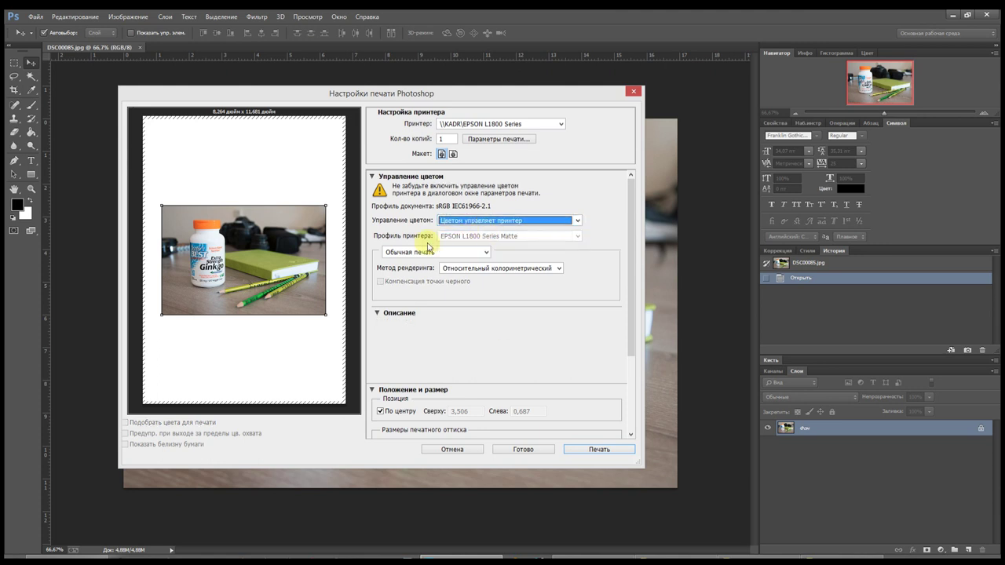
{"action": "left_click", "coordinate": [497, 223]}
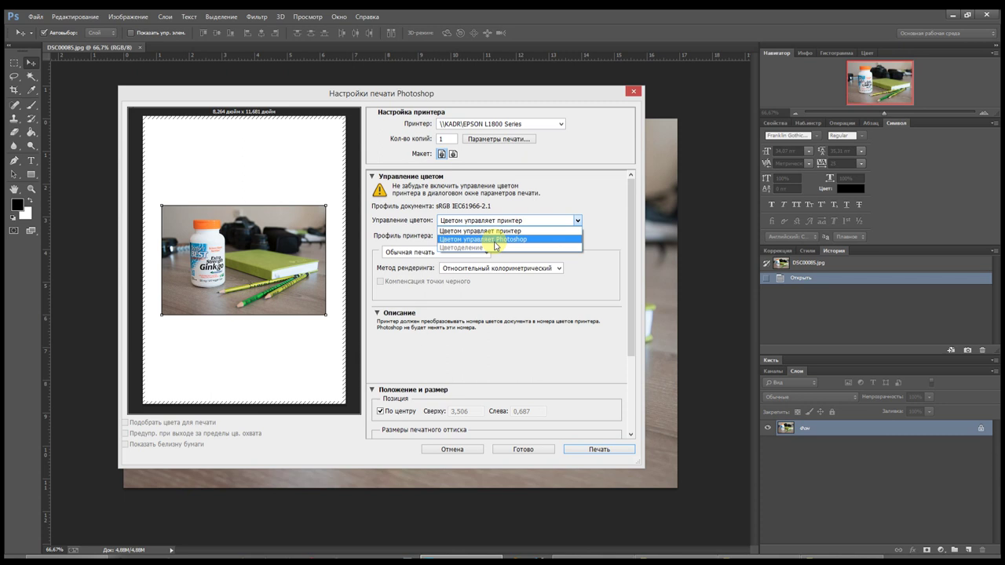
{"action": "left_click", "coordinate": [495, 240]}
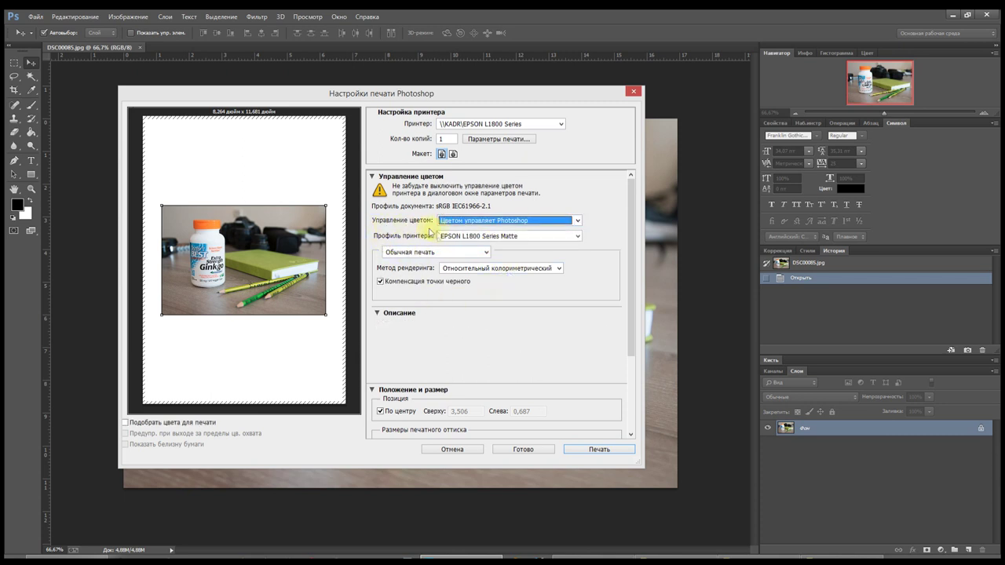
Browse the available printer profiles and choose the custom Удаленный принтер (RGB) profile ending in 20181026_2139.icm
{"action": "left_click", "coordinate": [512, 237]}
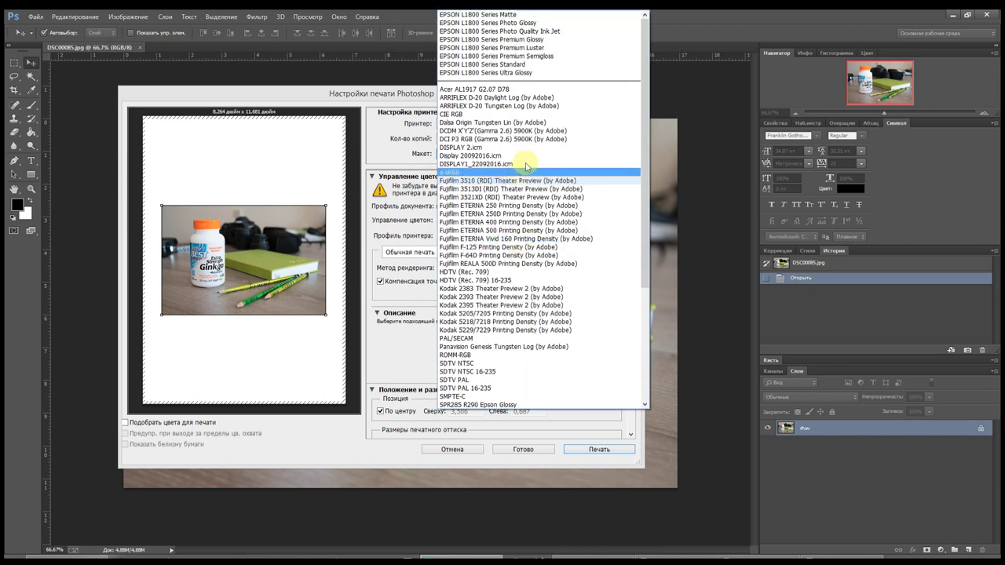
{"action": "scroll", "coordinate": [562, 263], "scroll_direction": "down", "scroll_amount": 7}
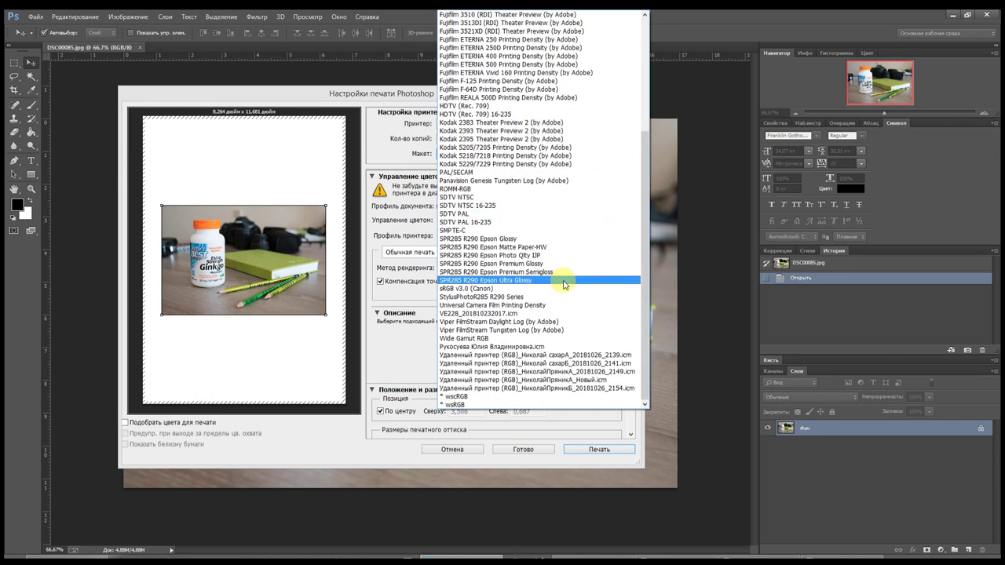
{"action": "scroll", "coordinate": [556, 268], "scroll_direction": "up", "scroll_amount": 7}
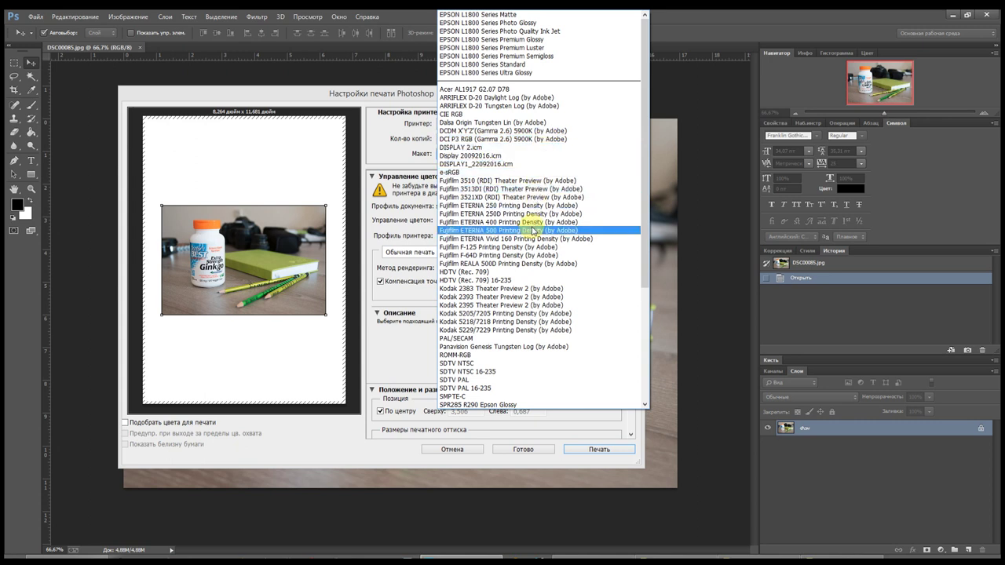
{"action": "scroll", "coordinate": [534, 230], "scroll_direction": "down", "scroll_amount": 7}
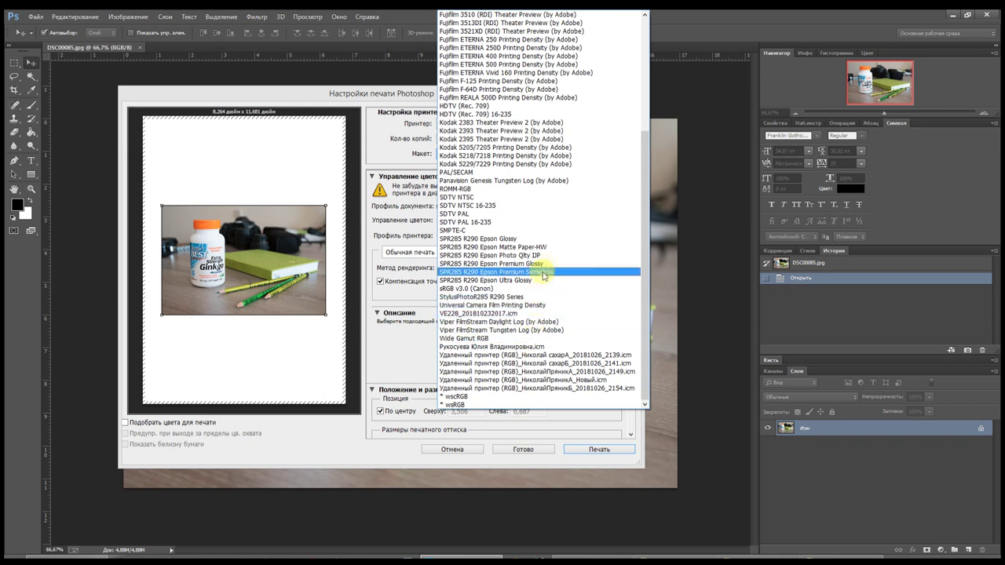
{"action": "left_click", "coordinate": [561, 355]}
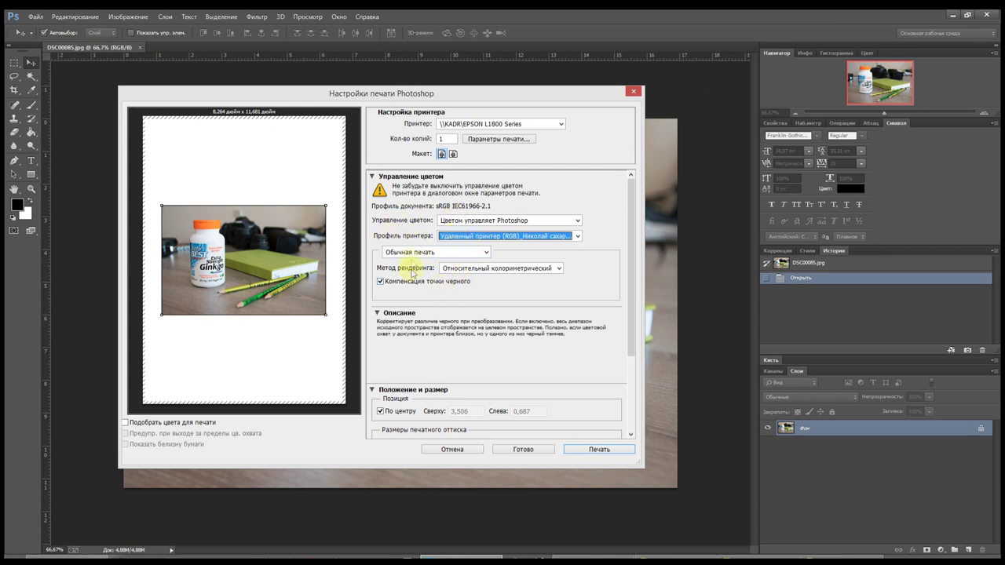
Keep the print mode at Обычная печать and the rendering method at Относительный колориметрический
{"action": "left_click", "coordinate": [423, 253]}
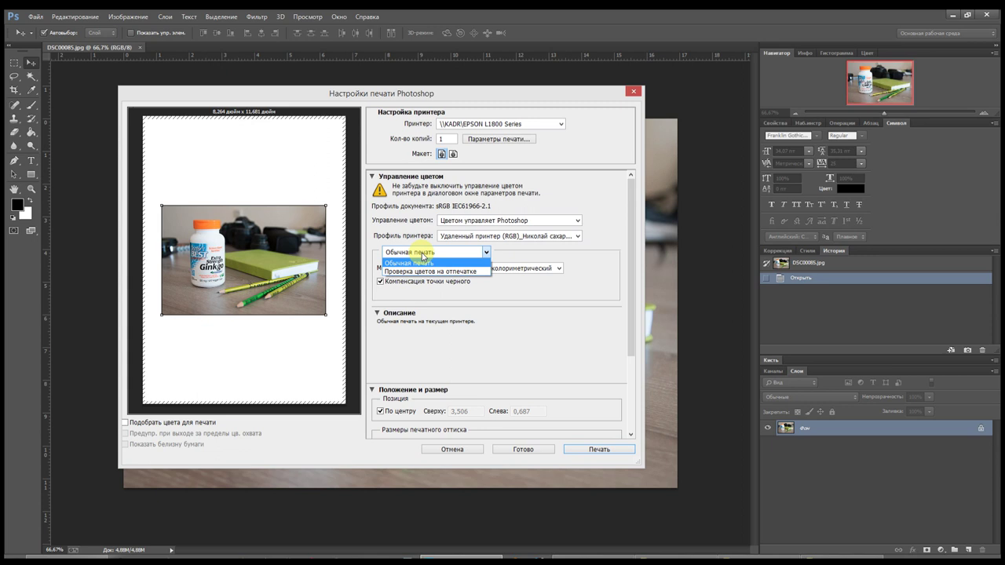
{"action": "left_click", "coordinate": [421, 262]}
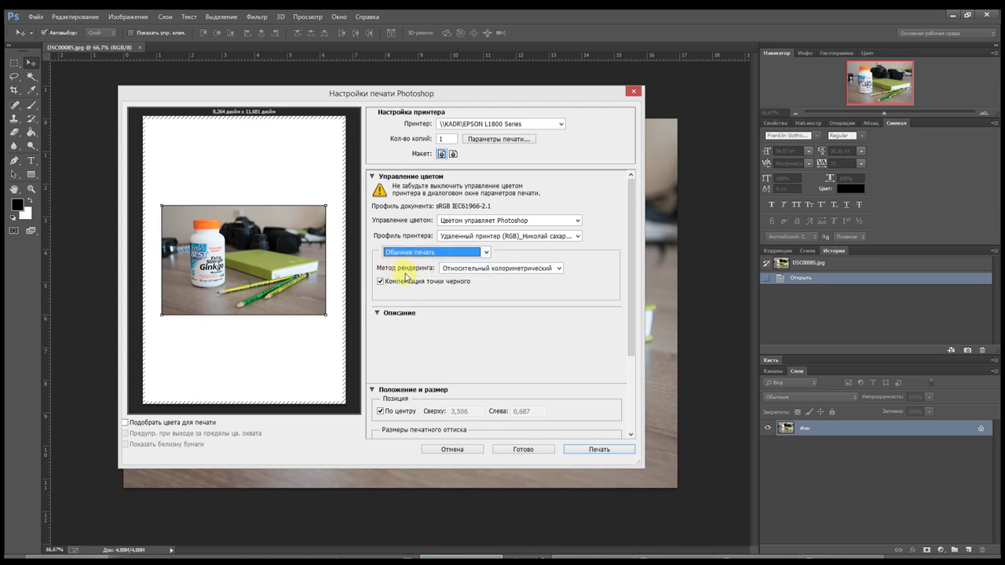
{"action": "left_click", "coordinate": [482, 268]}
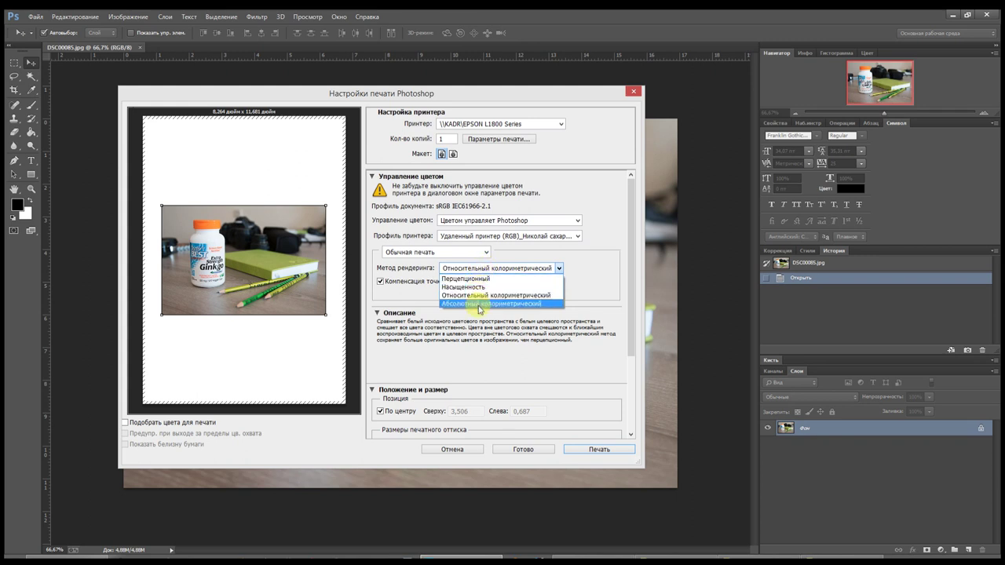
{"action": "left_click", "coordinate": [465, 295]}
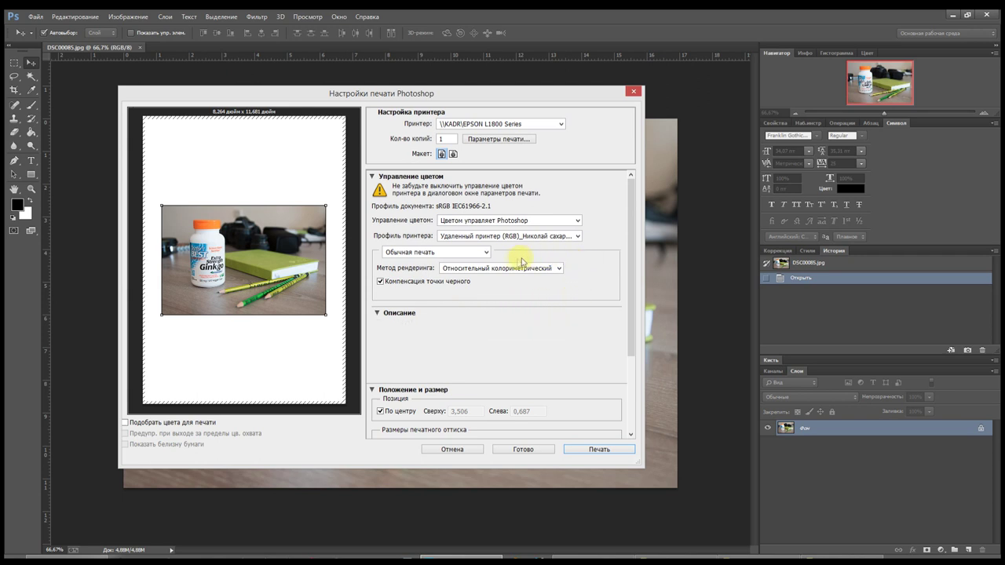
{"action": "left_click", "coordinate": [431, 253]}
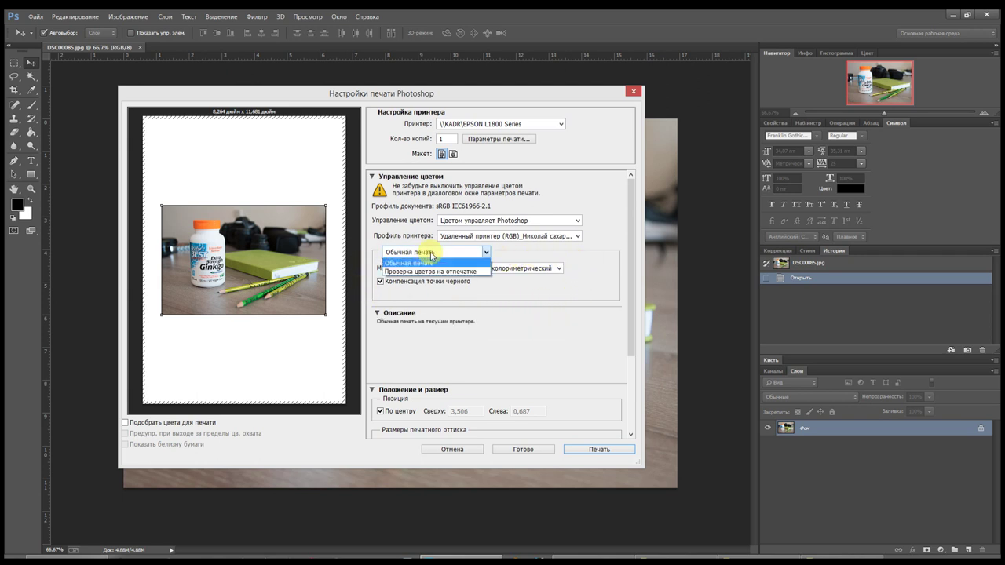
{"action": "left_click", "coordinate": [431, 262]}
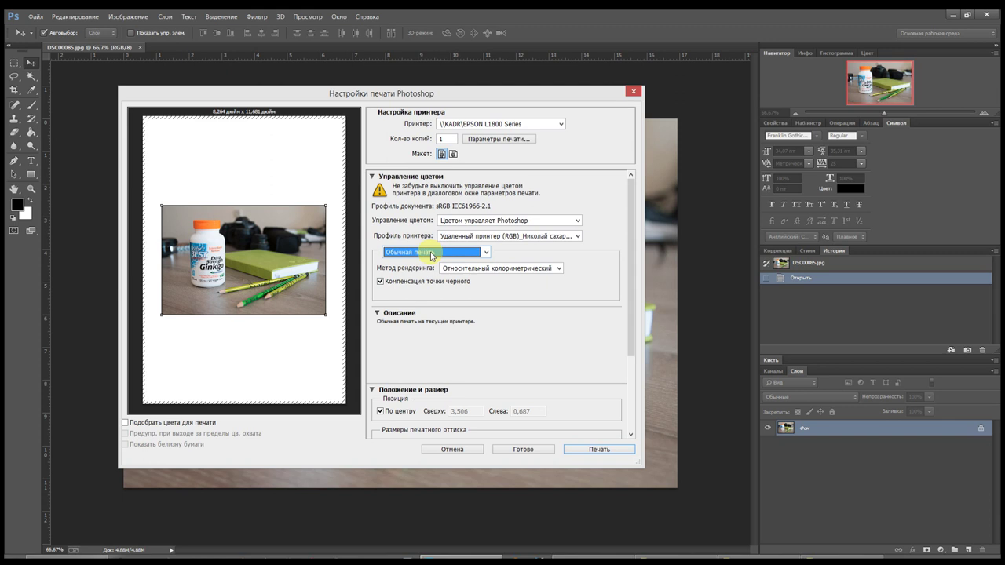
Try the Перцепционный, Насыщенность, Относительный колориметрический and Абсолютный колориметрический rendering methods, returning to Насыщенность
{"action": "left_click", "coordinate": [488, 269]}
{"action": "left_click", "coordinate": [480, 278]}
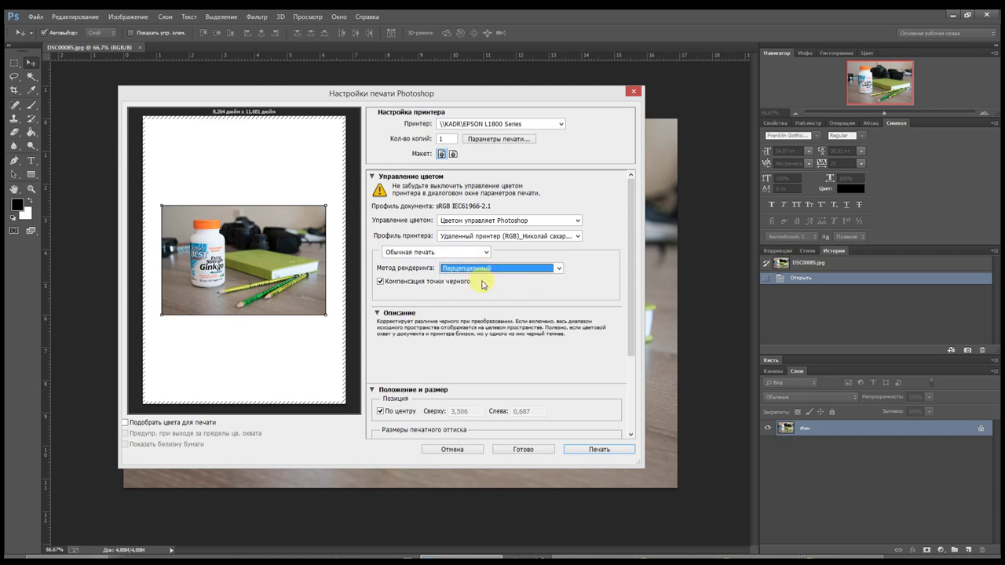
{"action": "left_click", "coordinate": [482, 268]}
{"action": "left_click", "coordinate": [480, 288]}
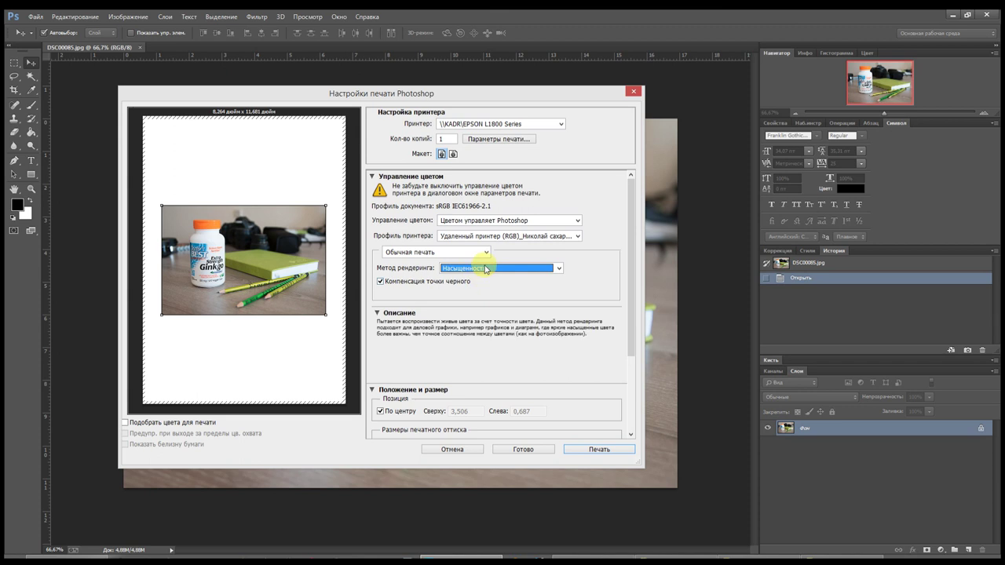
{"action": "left_click", "coordinate": [485, 269]}
{"action": "left_click", "coordinate": [482, 298]}
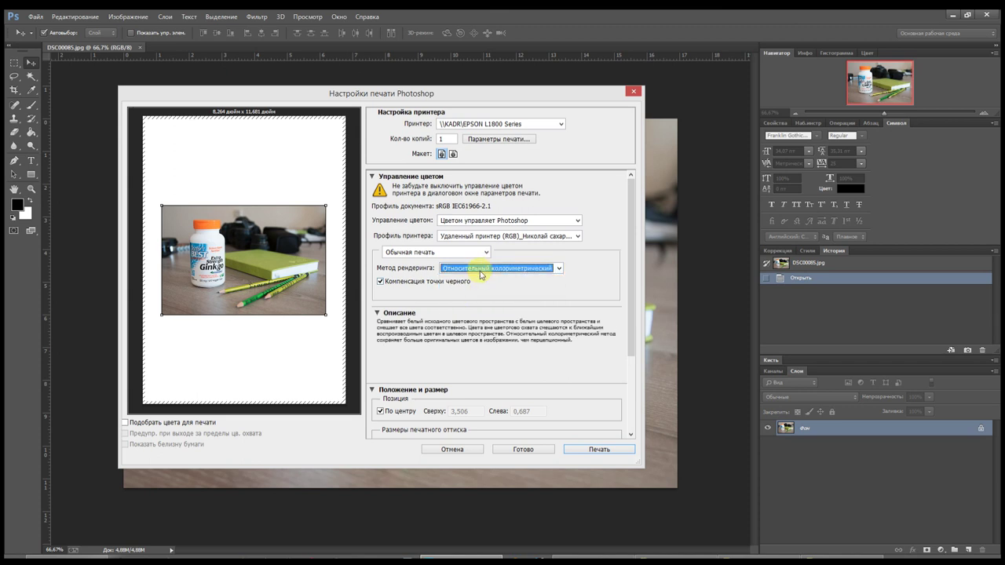
{"action": "left_click", "coordinate": [482, 268]}
{"action": "left_click", "coordinate": [480, 307]}
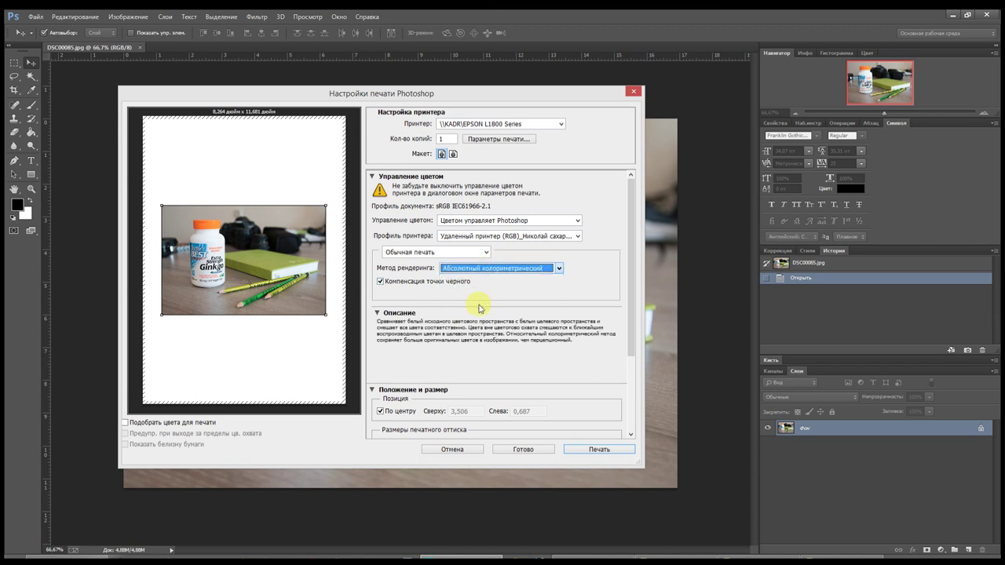
{"action": "left_click", "coordinate": [487, 270]}
{"action": "left_click", "coordinate": [480, 288]}
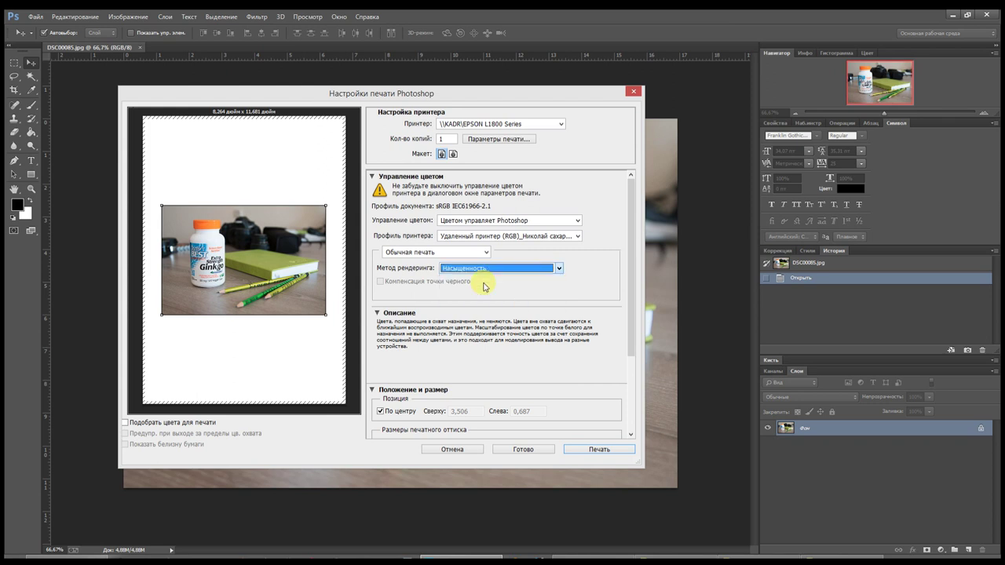
Compare Перцепционный with Насыщенность and Относительный колориметрический, and set the rendering method to Перцепционный
{"action": "left_click", "coordinate": [509, 270]}
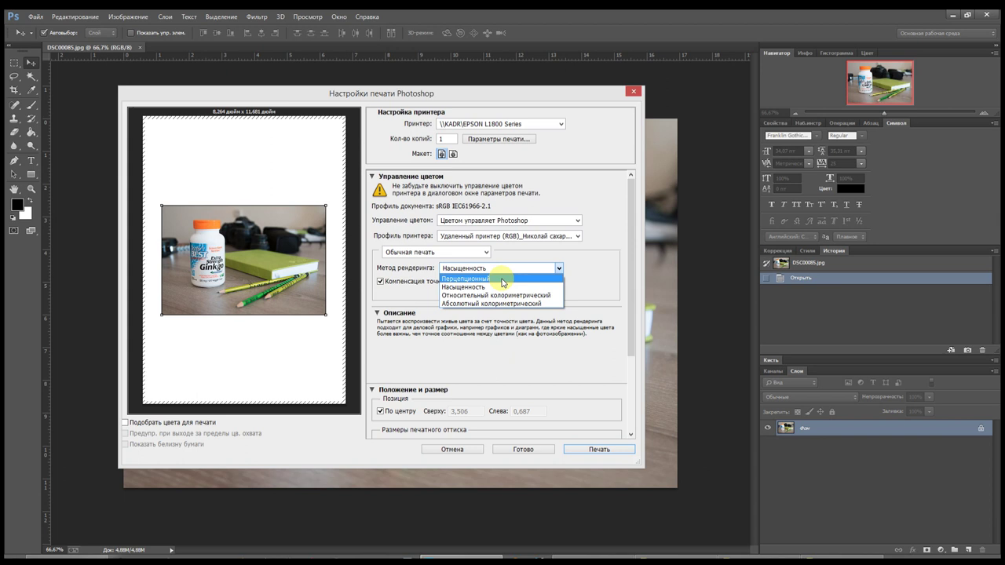
{"action": "left_click", "coordinate": [503, 281]}
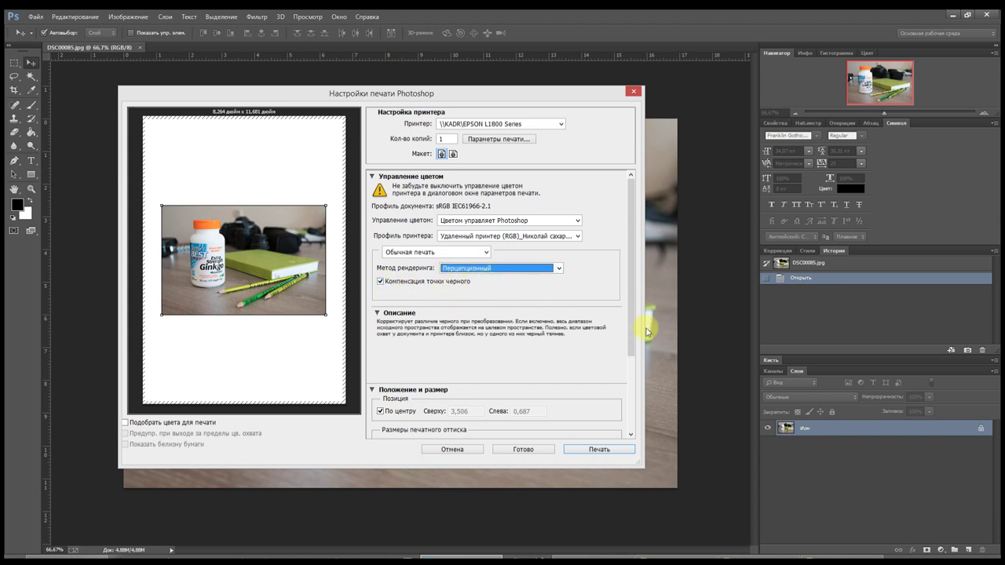
{"action": "left_click", "coordinate": [554, 272]}
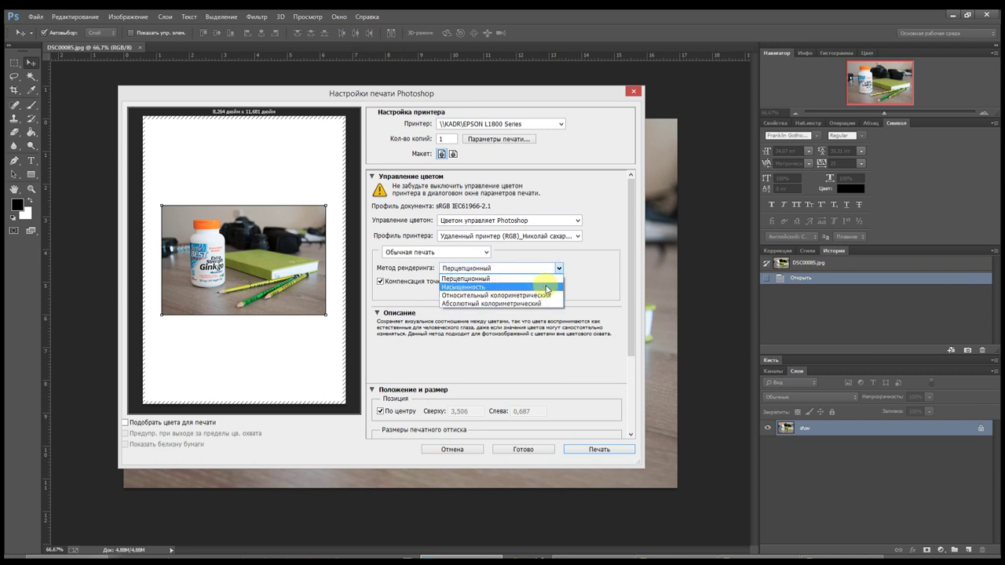
{"action": "left_click", "coordinate": [538, 278]}
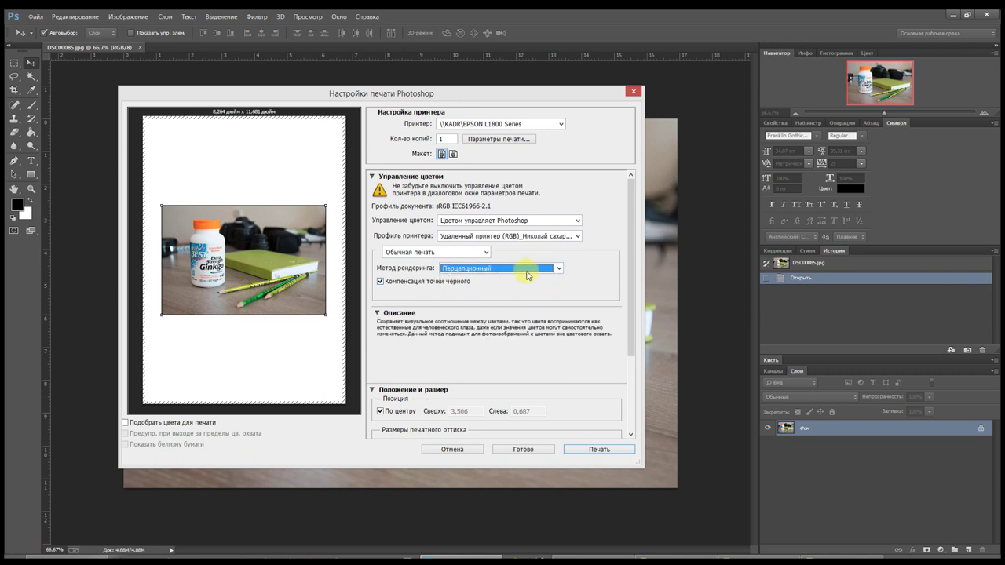
{"action": "left_click", "coordinate": [528, 275]}
{"action": "left_click", "coordinate": [503, 287]}
{"action": "left_click", "coordinate": [511, 268]}
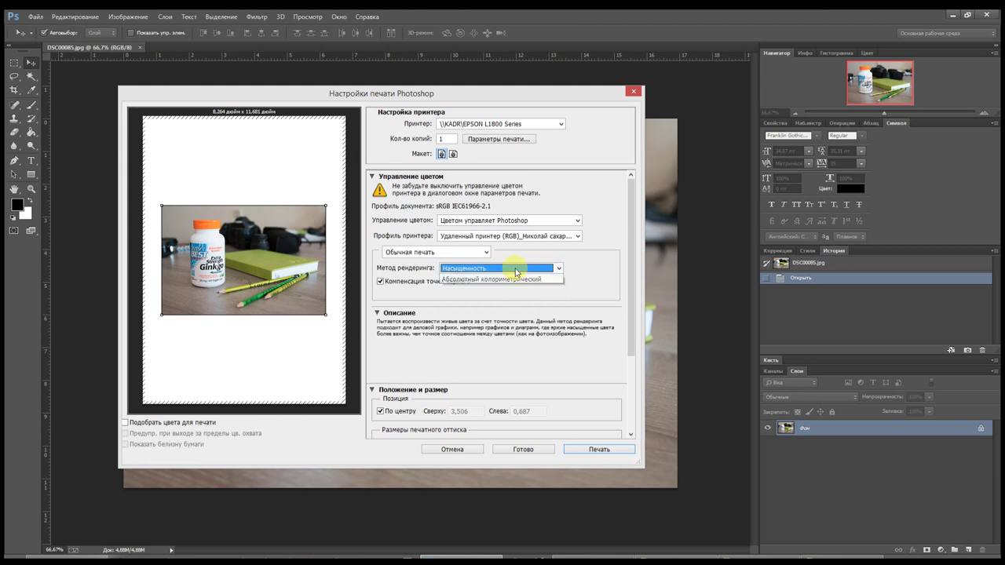
{"action": "left_click", "coordinate": [511, 295]}
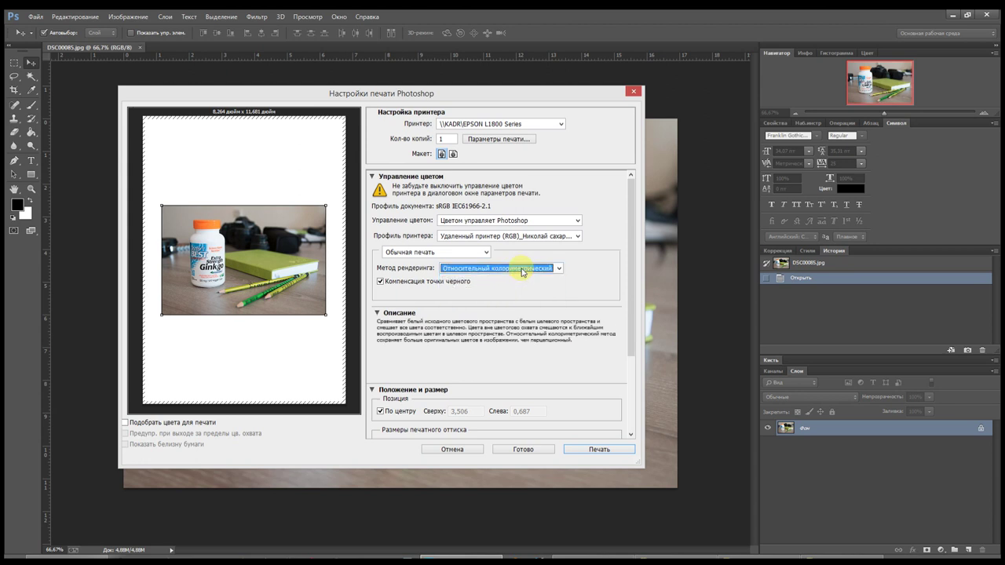
{"action": "left_click", "coordinate": [521, 268]}
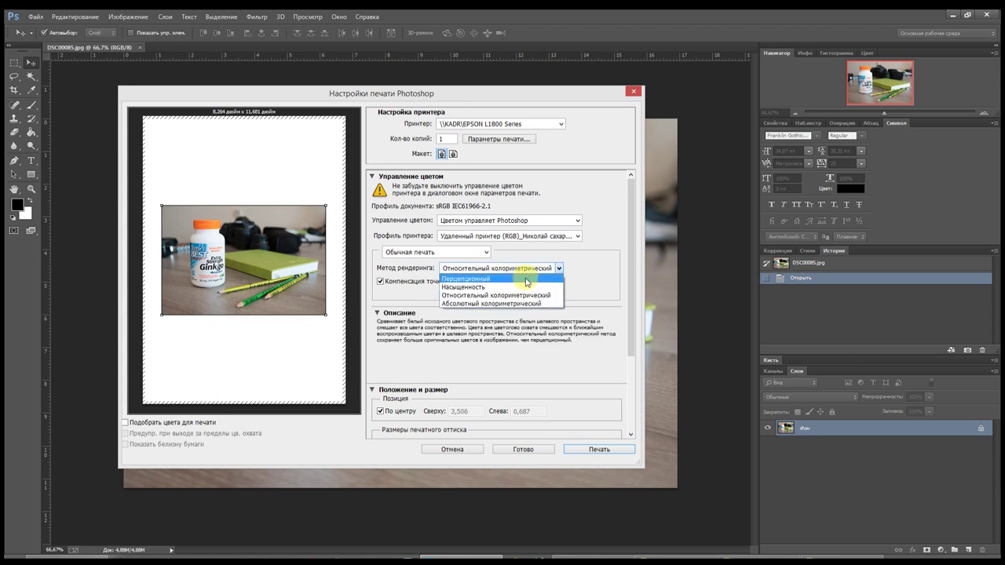
{"action": "left_click", "coordinate": [526, 281]}
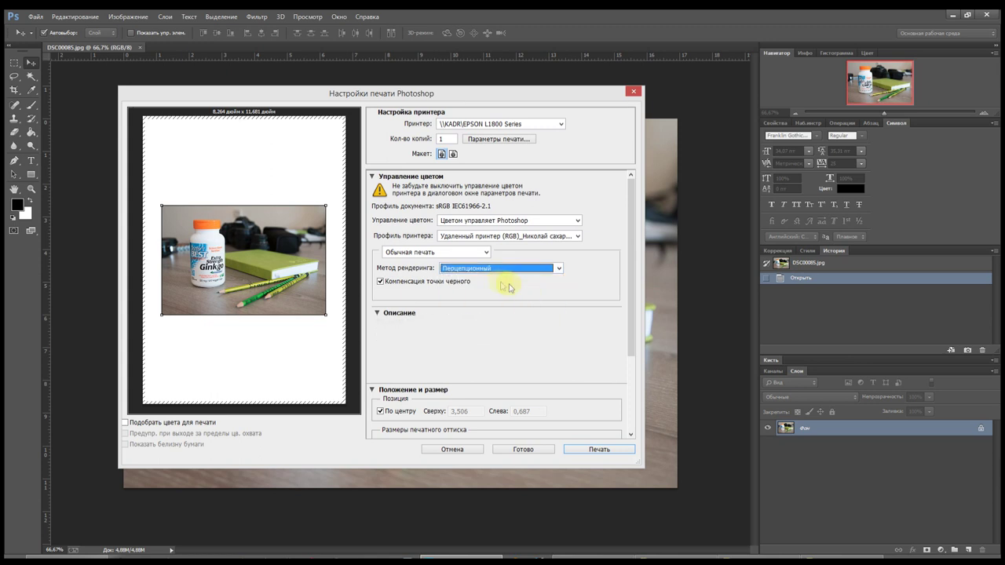
Turn off page centering and move the photo near the page's upper edge, about 0,472 inches from the top and 0,861 from the left
{"action": "left_click_drag", "start_coordinate": [637, 227], "coordinate": [627, 326]}
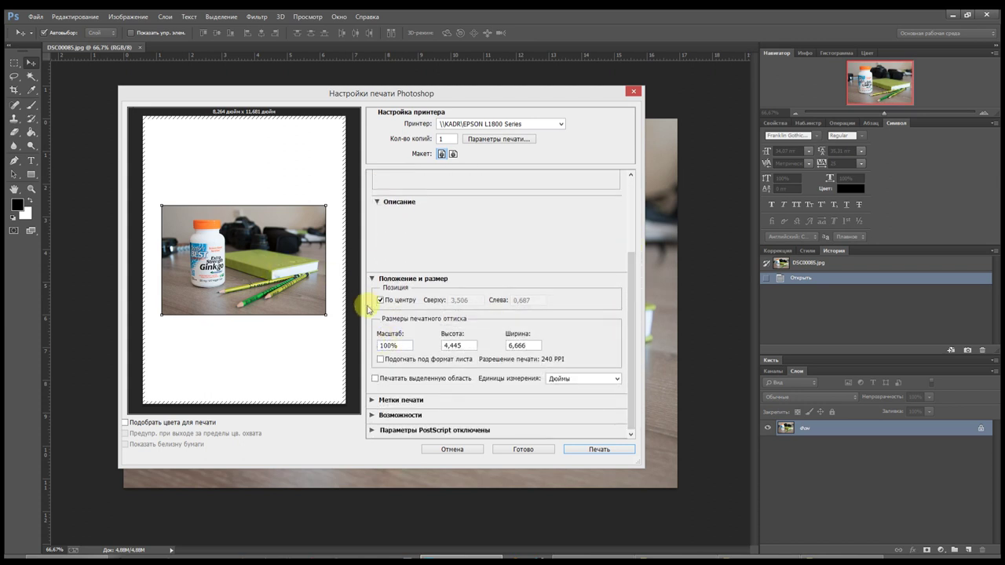
{"action": "left_click", "coordinate": [390, 300]}
{"action": "left_click_drag", "start_coordinate": [239, 254], "coordinate": [243, 179]}
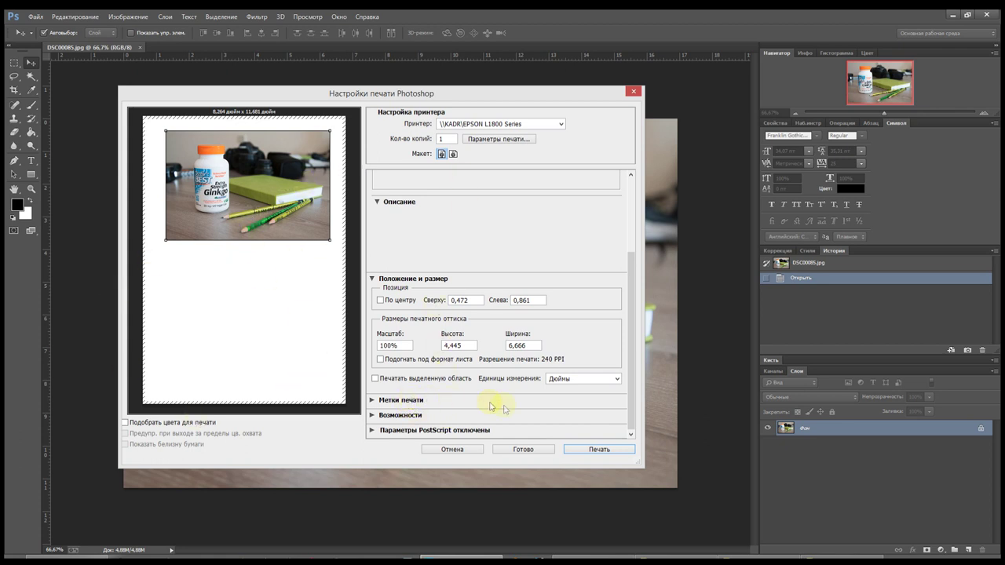
Send the photo to print, clear the printer status window away from the preview, and view the preview maximized before restoring it
{"action": "left_click", "coordinate": [596, 450]}
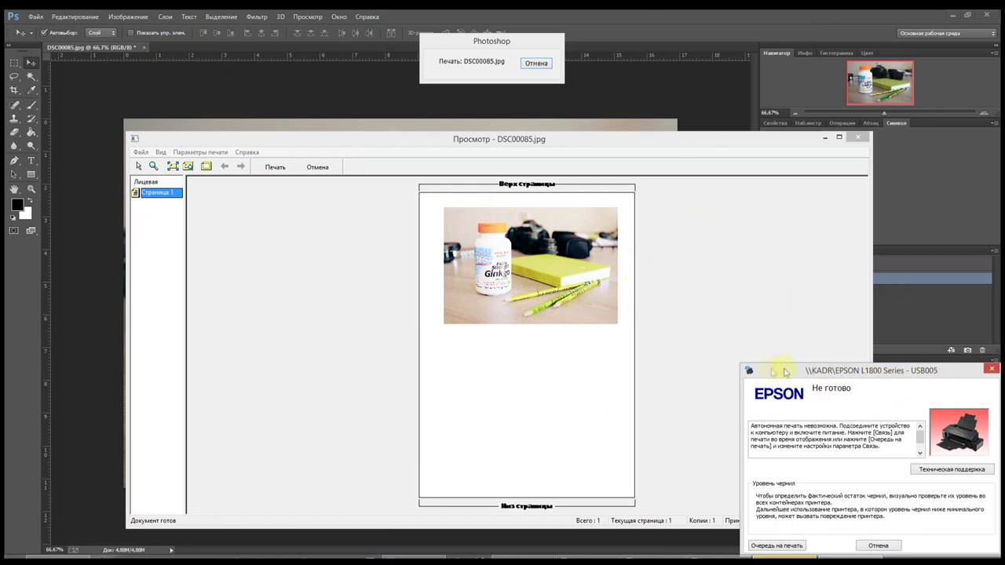
{"action": "left_click_drag", "start_coordinate": [782, 373], "coordinate": [854, 350]}
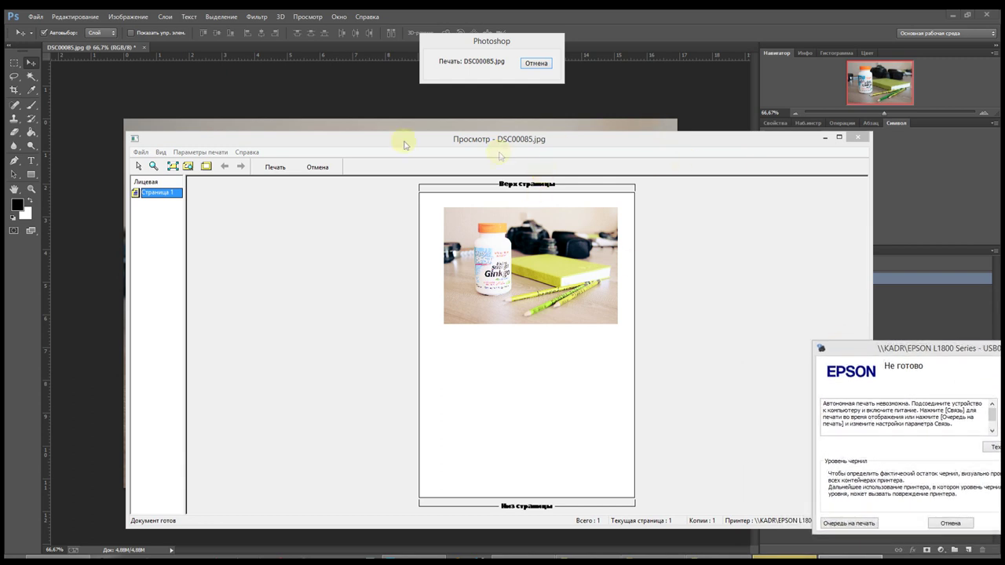
{"action": "mouse_move", "coordinate": [157, 142]}
{"action": "left_mouse_down"}
{"action": "mouse_move", "coordinate": [150, 122]}
{"action": "mouse_move", "coordinate": [156, 132]}
{"action": "left_mouse_up"}
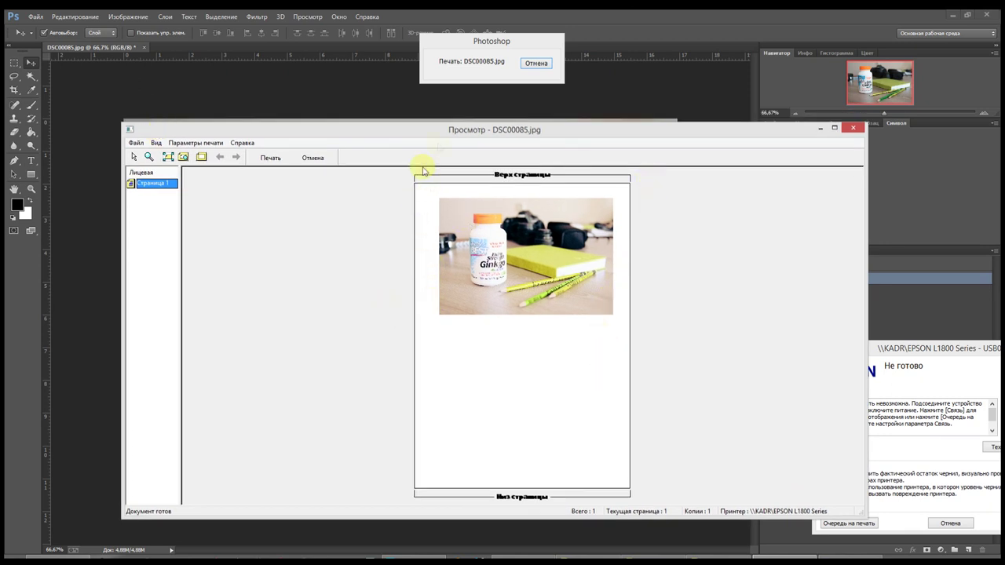
{"action": "left_click", "coordinate": [833, 127]}
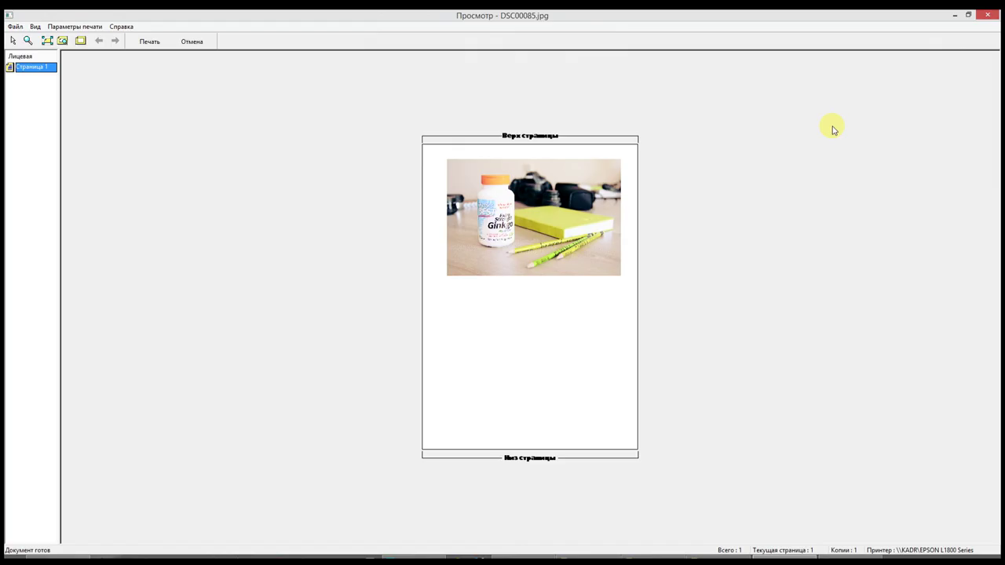
{"action": "left_click", "coordinate": [967, 14]}
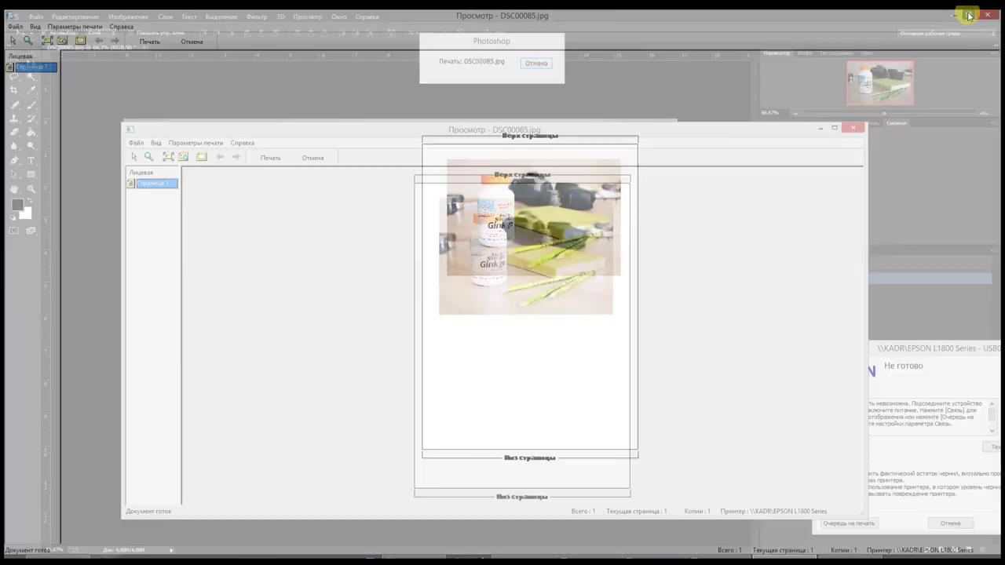
Place the print preview window beside the original photo to compare their colors and brightness
{"action": "left_click_drag", "start_coordinate": [397, 132], "coordinate": [481, 152]}
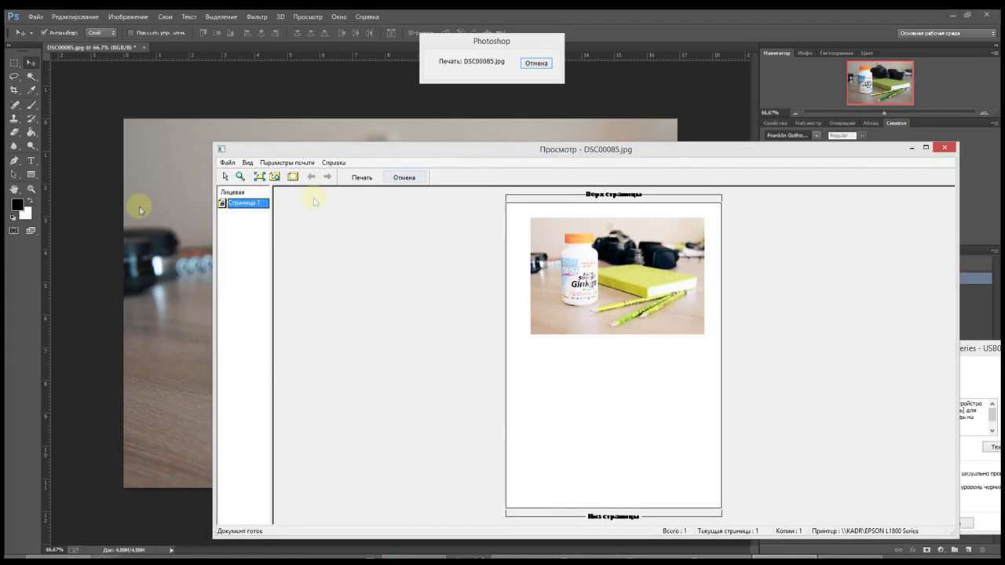
{"action": "left_click_drag", "start_coordinate": [233, 152], "coordinate": [529, 118]}
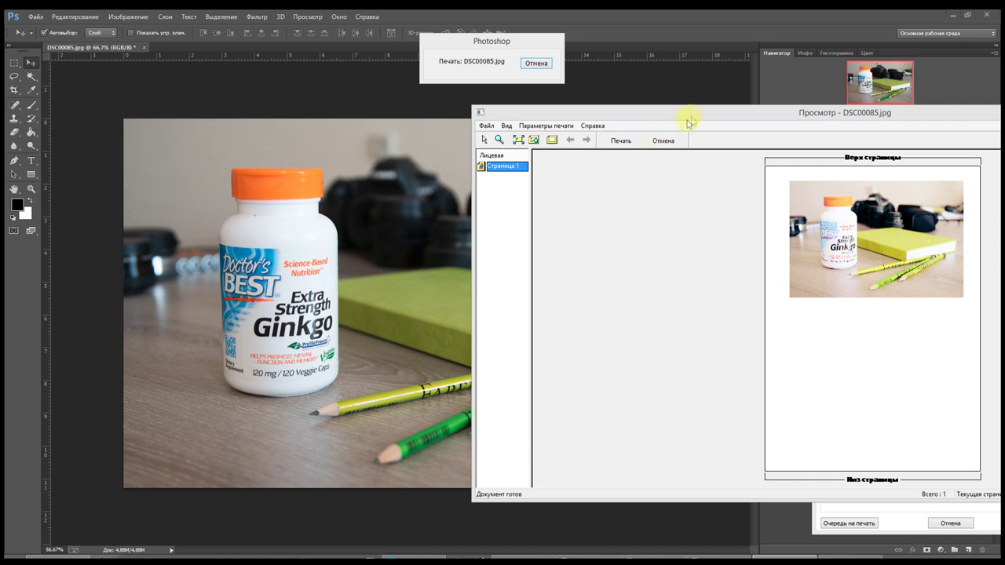
{"action": "left_click_drag", "start_coordinate": [694, 117], "coordinate": [669, 125]}
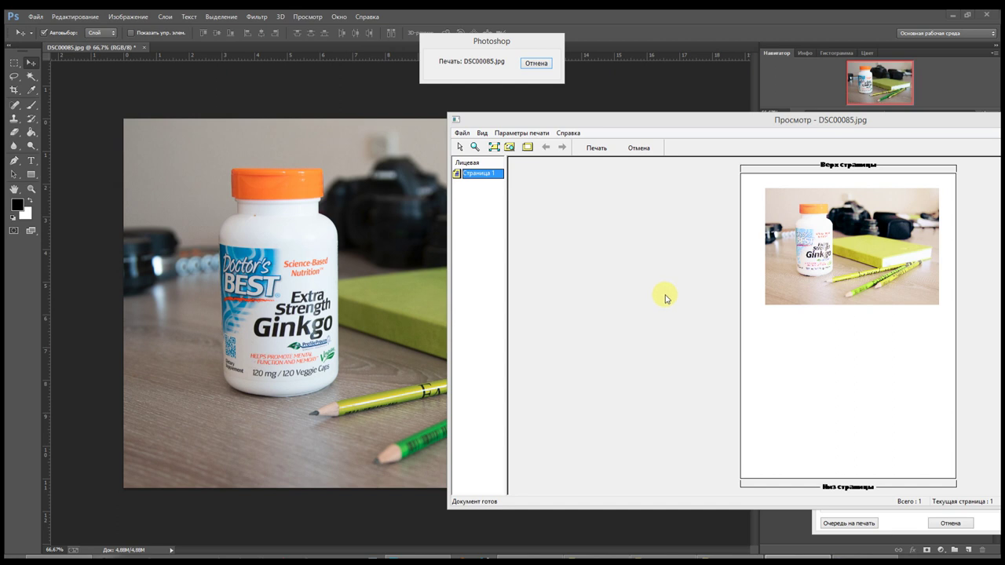
{"action": "mouse_move", "coordinate": [723, 127]}
{"action": "left_mouse_down"}
{"action": "mouse_move", "coordinate": [711, 128]}
{"action": "mouse_move", "coordinate": [722, 126]}
{"action": "mouse_move", "coordinate": [723, 109]}
{"action": "left_mouse_up"}
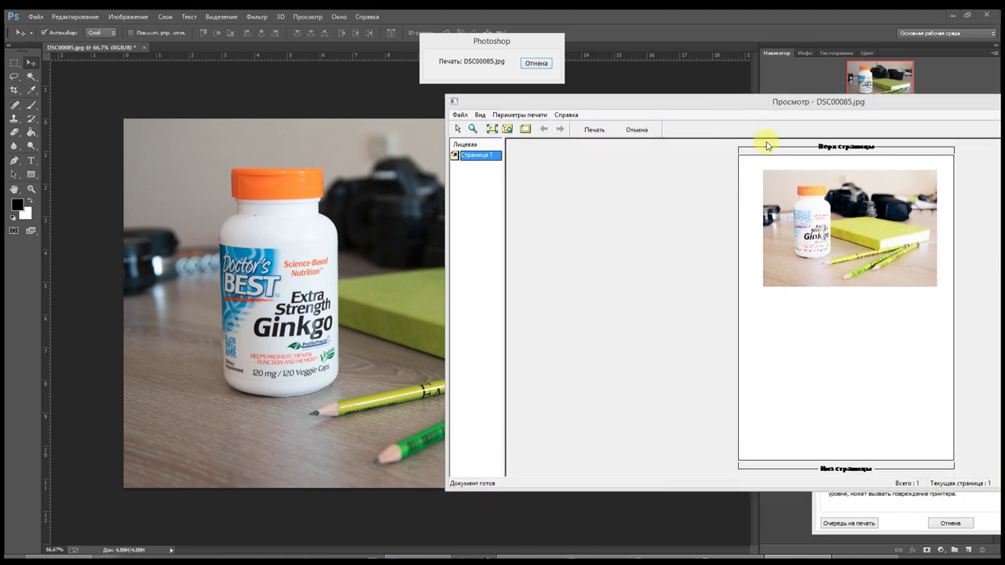